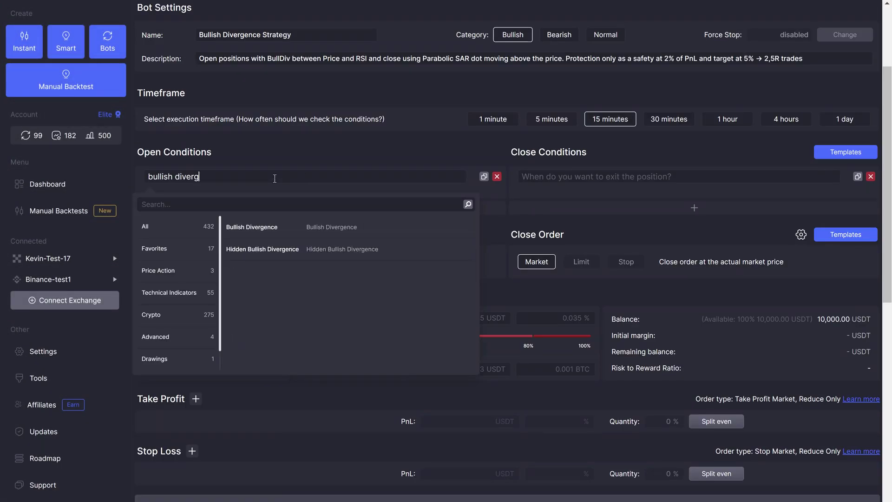
Add a Bullish Divergence entry condition between Price and RSI, then begin an RSI condition.
{"action": "key", "text": "Return"}
{"action": "key", "text": "Return"}
{"action": "type", "text": "rsi"}
{"action": "key", "text": "Return"}
{"action": "type", "text": "rsi"}
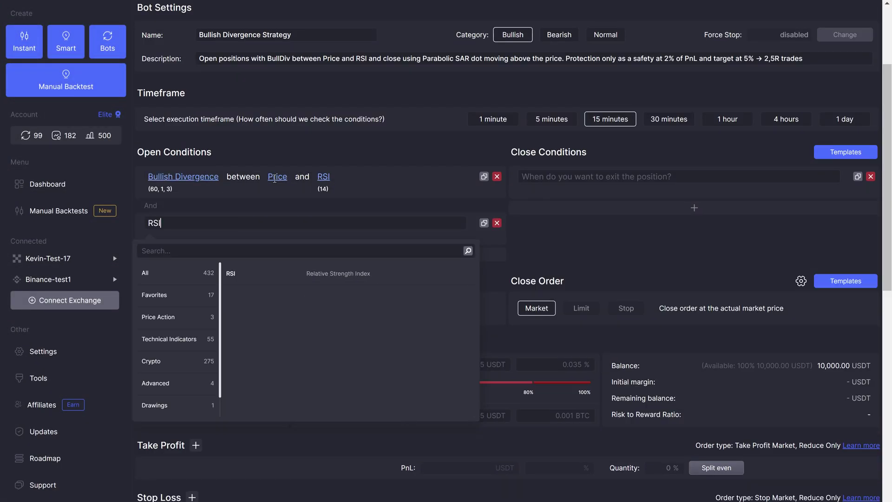
{"action": "key", "text": "Return"}
{"action": "type", "text": "30"}
Set the RSI threshold to 30 and start a Price versus PSAR close condition.
{"action": "key", "text": "Return"}
{"action": "left_click", "coordinate": [601, 176]}
{"action": "type", "text": "price"}
{"action": "key", "text": "Return"}
{"action": "key", "text": "Return"}
{"action": "type", "text": "psa"}
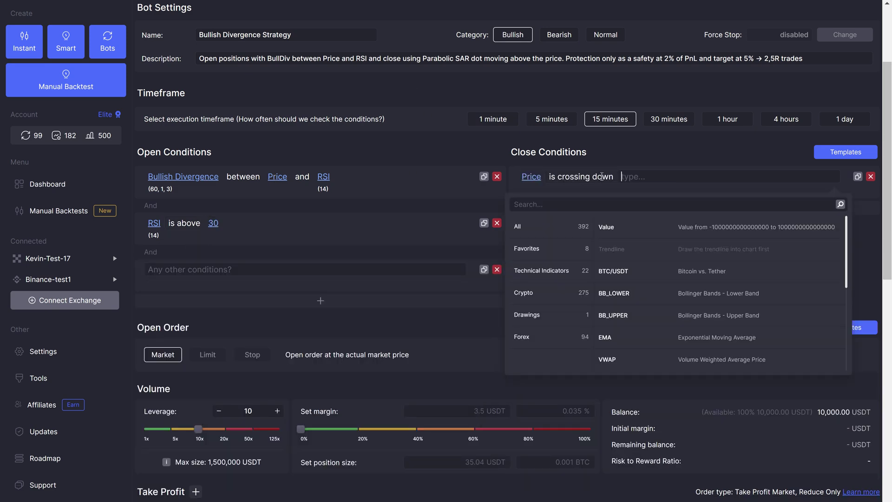
{"action": "key", "text": "Return"}
{"action": "scroll", "coordinate": [227, 119], "scroll_direction": "down", "scroll_amount": 6}
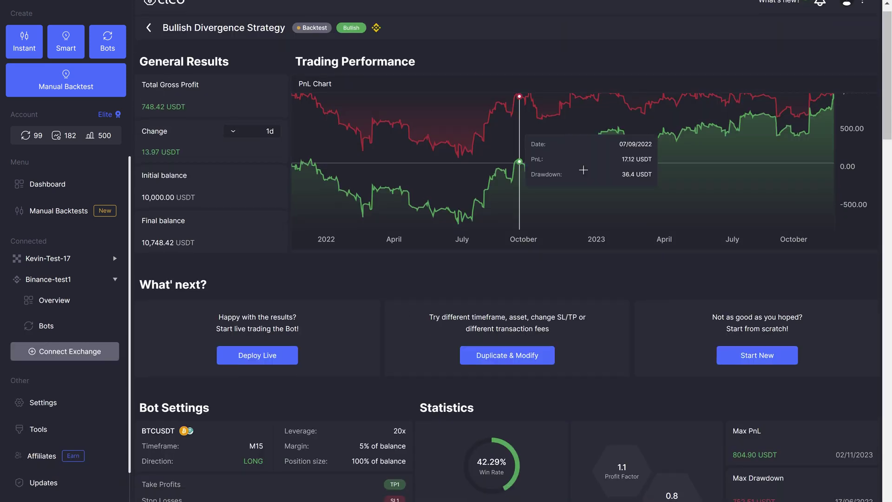
{"action": "scroll", "coordinate": [418, 317], "scroll_direction": "down", "scroll_amount": 15}
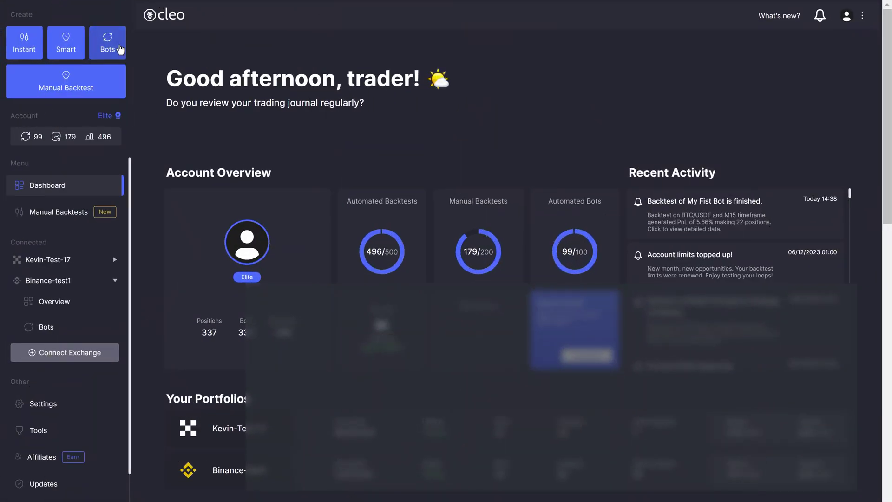
Start a new bot and keep Binance-test1 as its exchange.
{"action": "left_click", "coordinate": [119, 49]}
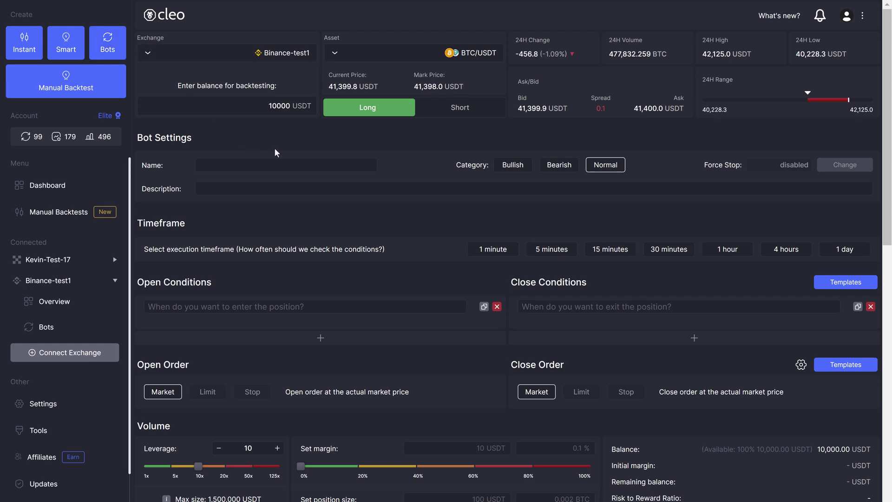
{"action": "scroll", "coordinate": [275, 147], "scroll_direction": "down", "scroll_amount": 7}
{"action": "scroll", "coordinate": [274, 147], "scroll_direction": "down", "scroll_amount": 5}
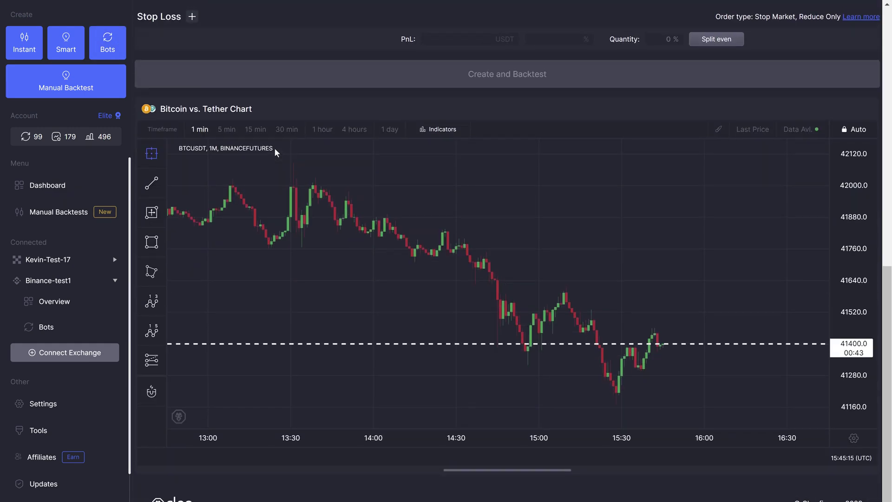
{"action": "scroll", "coordinate": [274, 148], "scroll_direction": "up", "scroll_amount": 6}
{"action": "scroll", "coordinate": [274, 148], "scroll_direction": "up", "scroll_amount": 6}
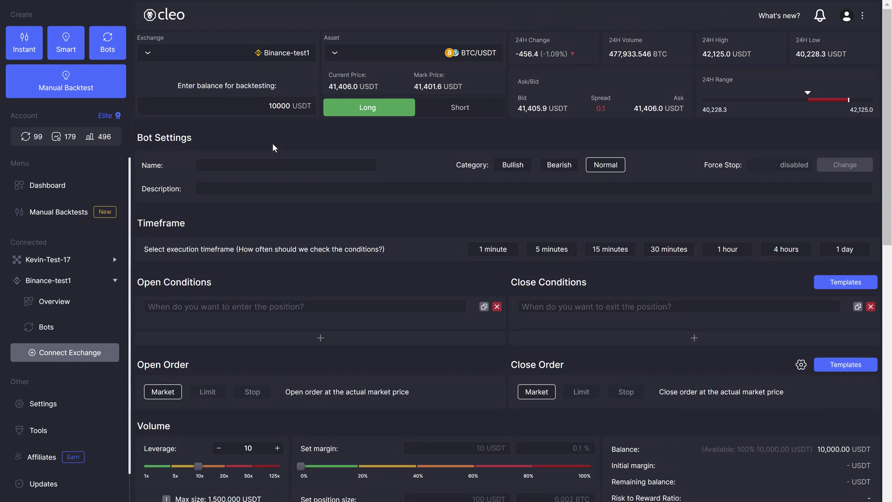
{"action": "left_click", "coordinate": [299, 63]}
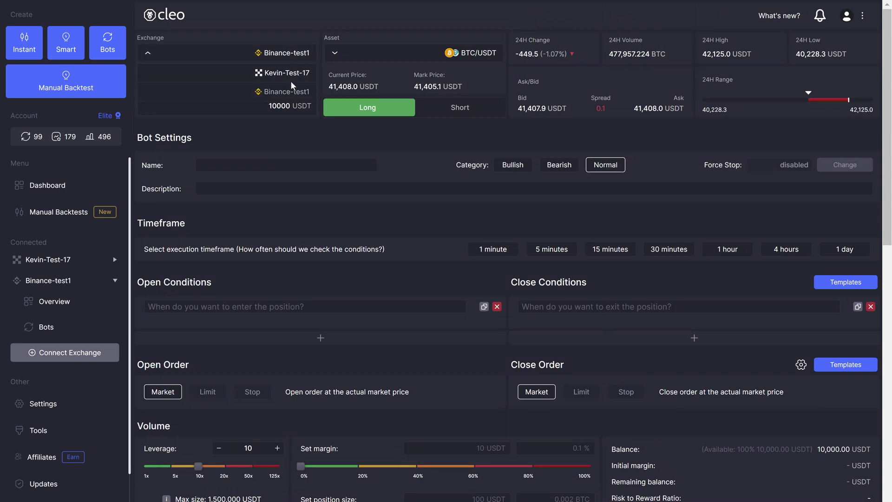
{"action": "left_click", "coordinate": [359, 32]}
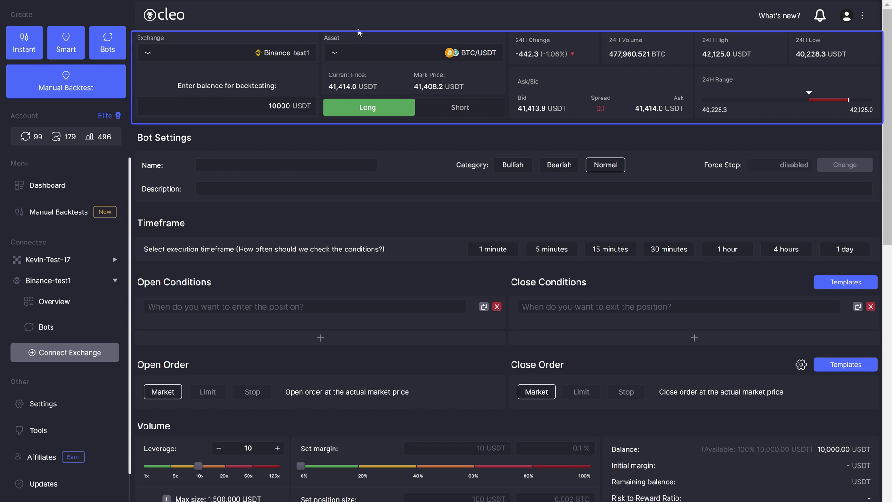
Keep BTC/USDT as the traded pair and Long as the direction after briefly trying Short.
{"action": "left_click", "coordinate": [416, 54]}
{"action": "scroll", "coordinate": [422, 107], "scroll_direction": "down", "scroll_amount": 5}
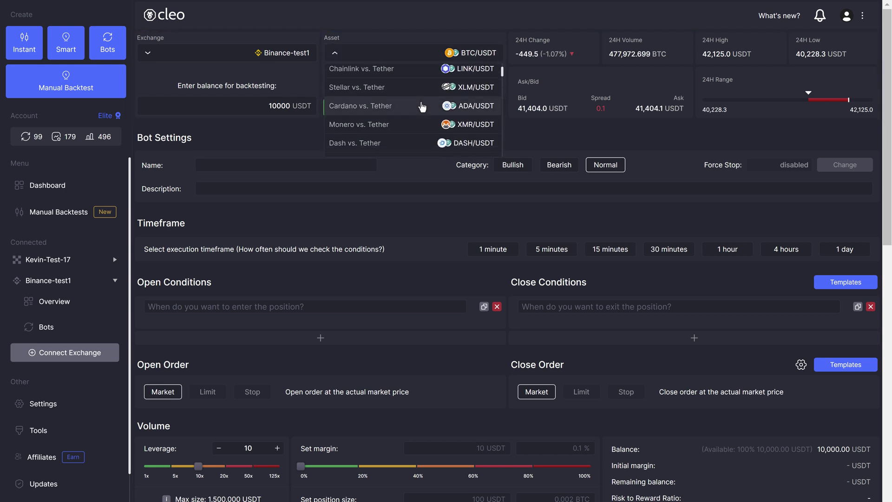
{"action": "left_click", "coordinate": [286, 141]}
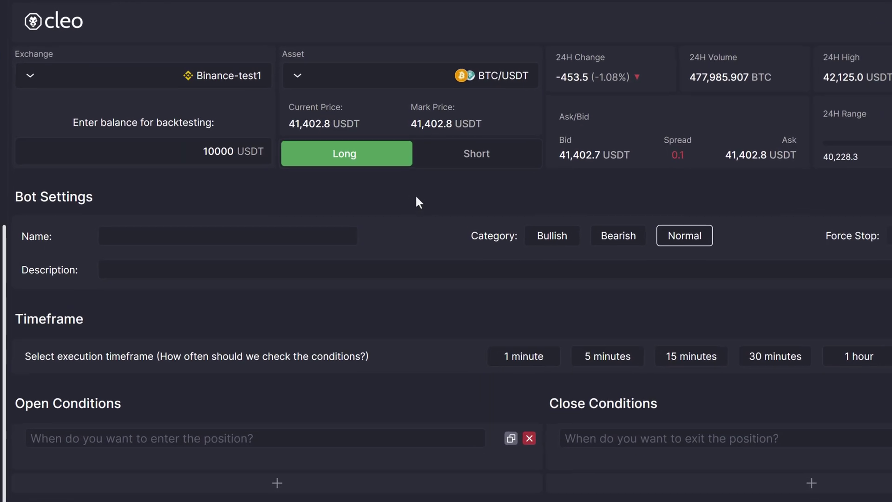
{"action": "left_click", "coordinate": [457, 156]}
{"action": "left_click", "coordinate": [394, 156]}
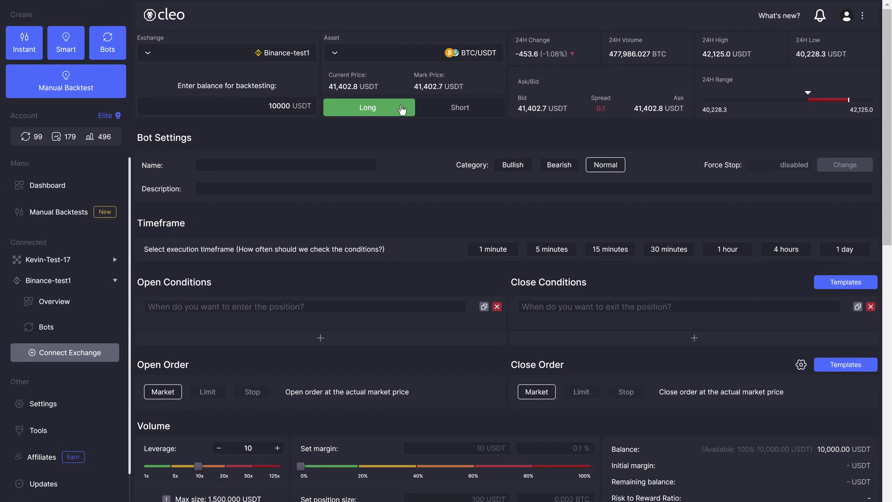
Enter the name My First Bot and description My Optional Description, and choose the Bullish category.
{"action": "left_click", "coordinate": [307, 165]}
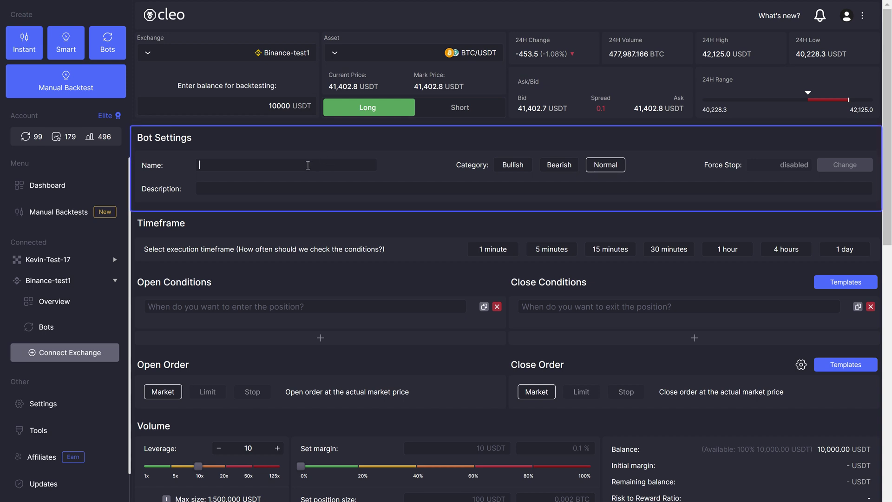
{"action": "type", "text": "My Fis"}
{"action": "type", "text": "t Bot"}
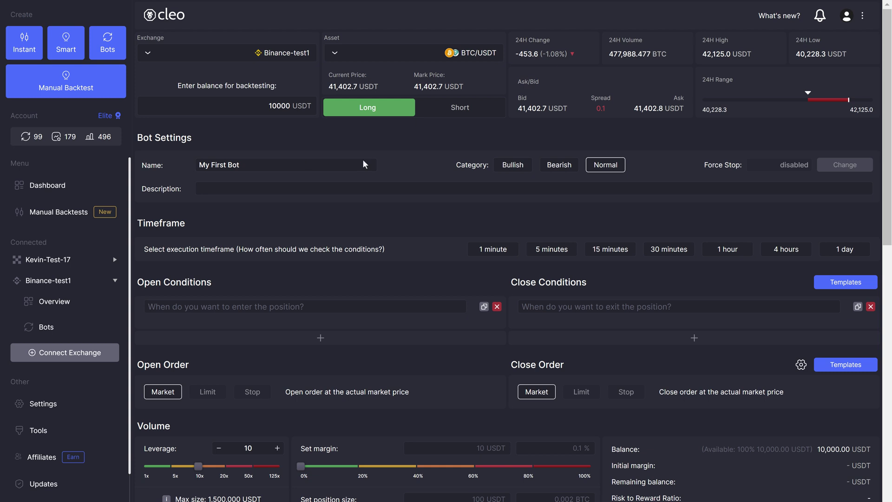
{"action": "type", "text": "My Optional Description"}
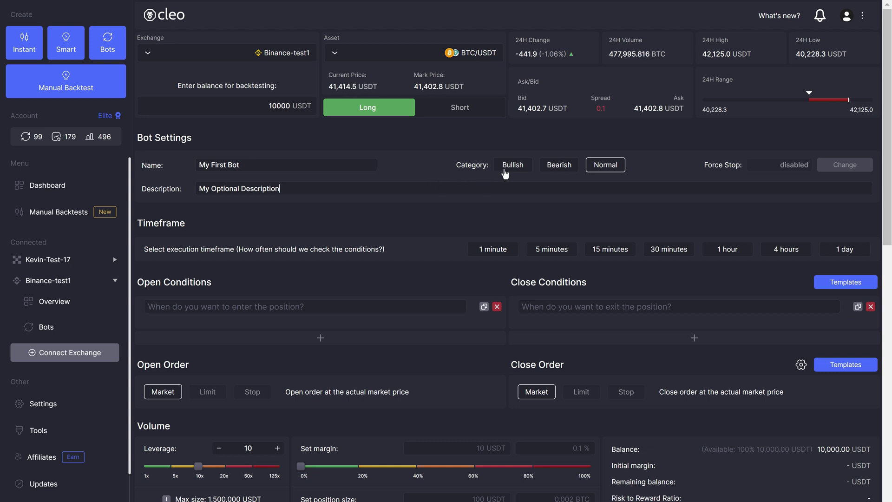
{"action": "left_click", "coordinate": [512, 169]}
{"action": "left_click", "coordinate": [555, 166]}
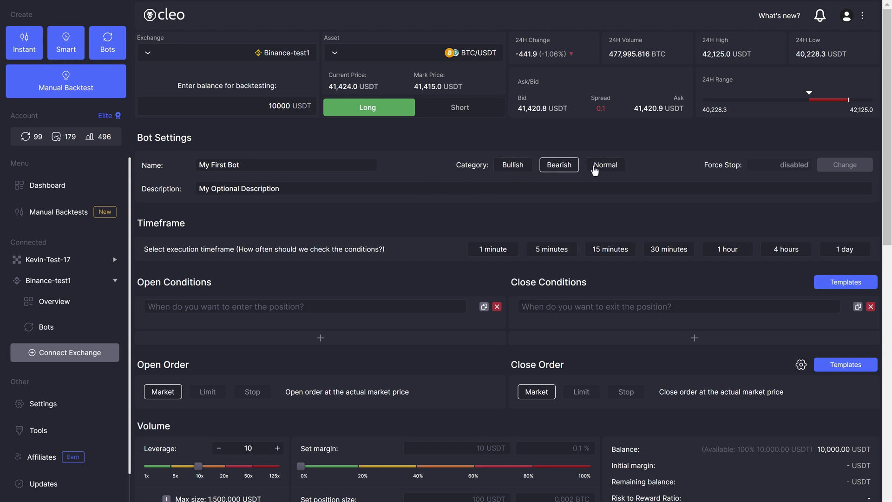
{"action": "left_click", "coordinate": [594, 168]}
{"action": "left_click", "coordinate": [514, 168]}
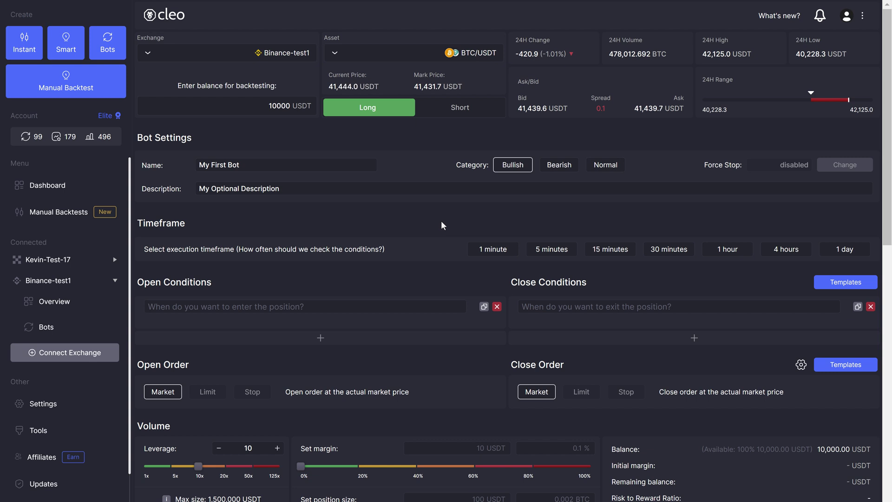
{"action": "scroll", "coordinate": [441, 221], "scroll_direction": "down", "scroll_amount": 2}
{"action": "scroll", "coordinate": [442, 220], "scroll_direction": "down", "scroll_amount": 3}
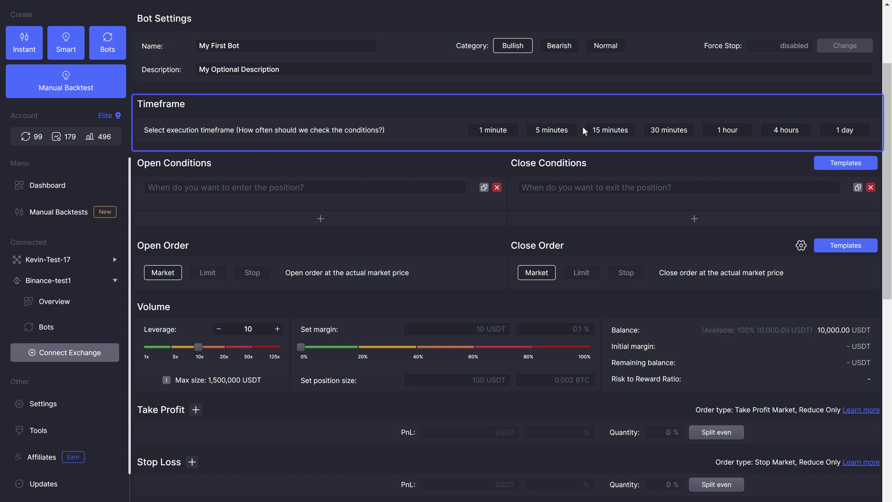
Set the bot's timeframe to 15 minutes.
{"action": "left_click", "coordinate": [621, 134]}
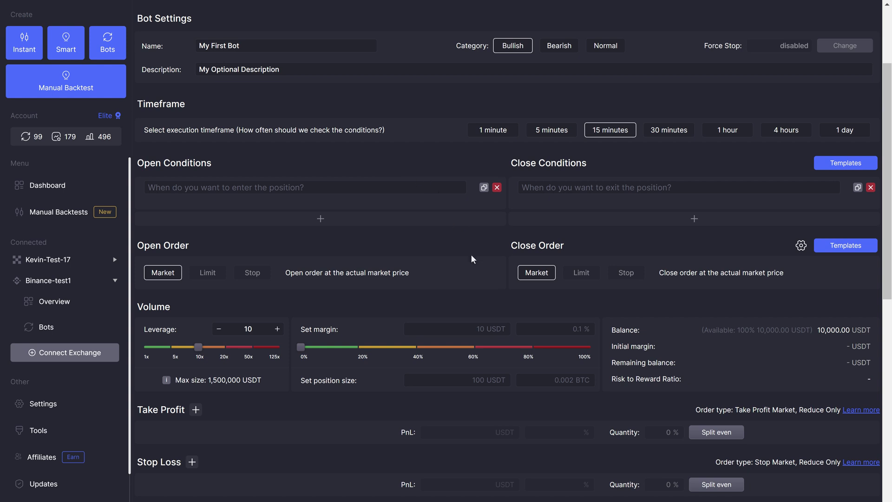
Add a take-profit target and a stop loss set to -2%.
{"action": "scroll", "coordinate": [470, 254], "scroll_direction": "down", "scroll_amount": 1}
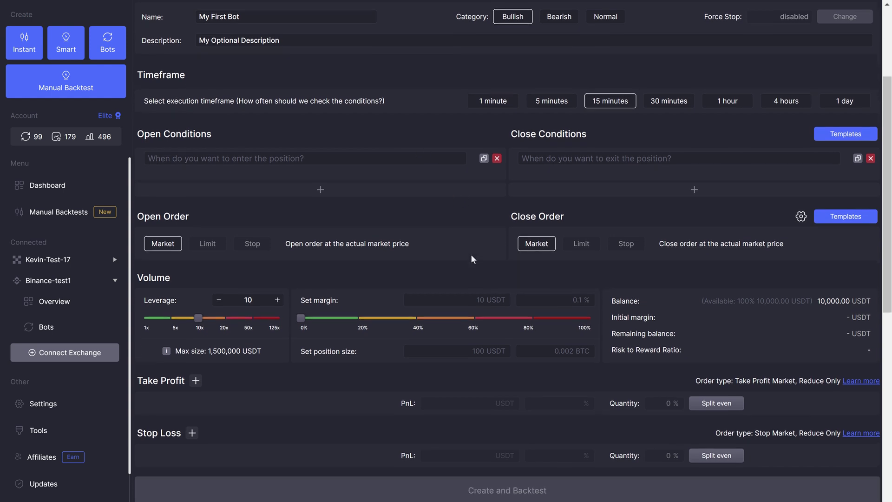
{"action": "left_click", "coordinate": [194, 380]}
{"action": "scroll", "coordinate": [247, 379], "scroll_direction": "down", "scroll_amount": 2}
{"action": "left_click", "coordinate": [192, 402]}
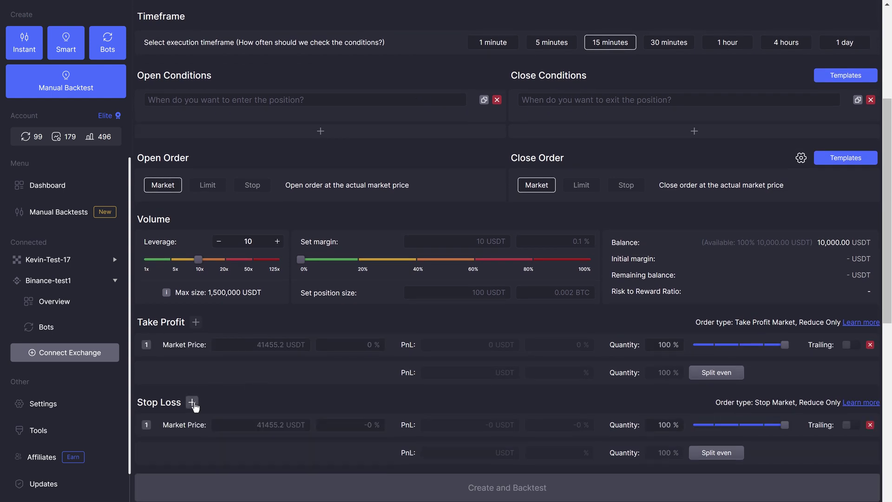
{"action": "scroll", "coordinate": [261, 398], "scroll_direction": "down", "scroll_amount": 1}
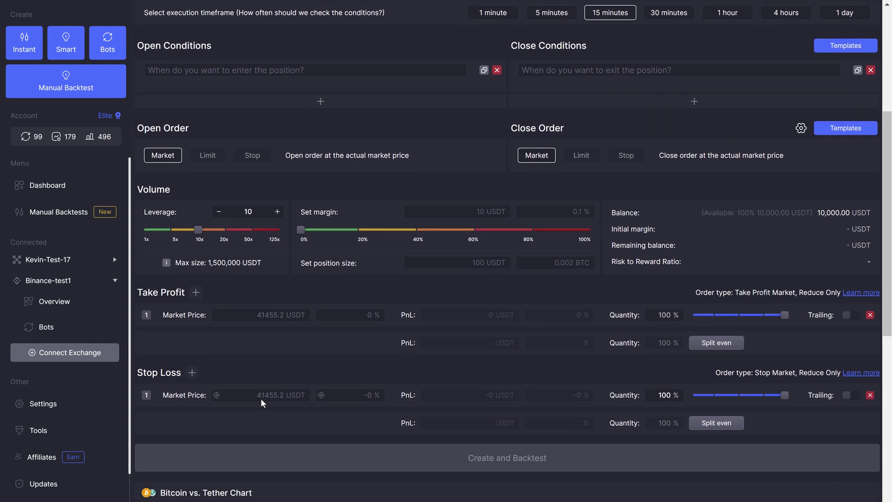
{"action": "left_click", "coordinate": [333, 394]}
{"action": "type", "text": "-2"}
Set take-profit targets at 5% and 10%, splitting the quantity evenly between them.
{"action": "left_click", "coordinate": [348, 315]}
{"action": "type", "text": "5"}
{"action": "left_click", "coordinate": [195, 292]}
{"action": "left_click", "coordinate": [364, 347]}
{"action": "type", "text": "10"}
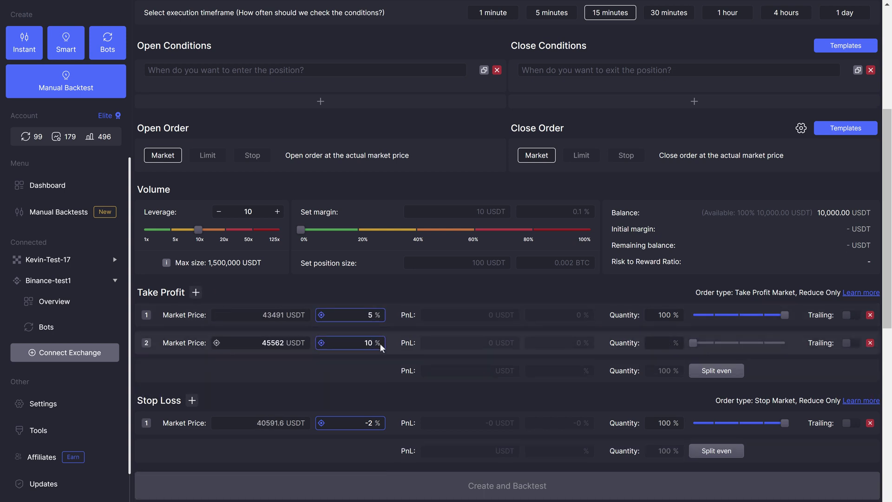
{"action": "left_click", "coordinate": [715, 371]}
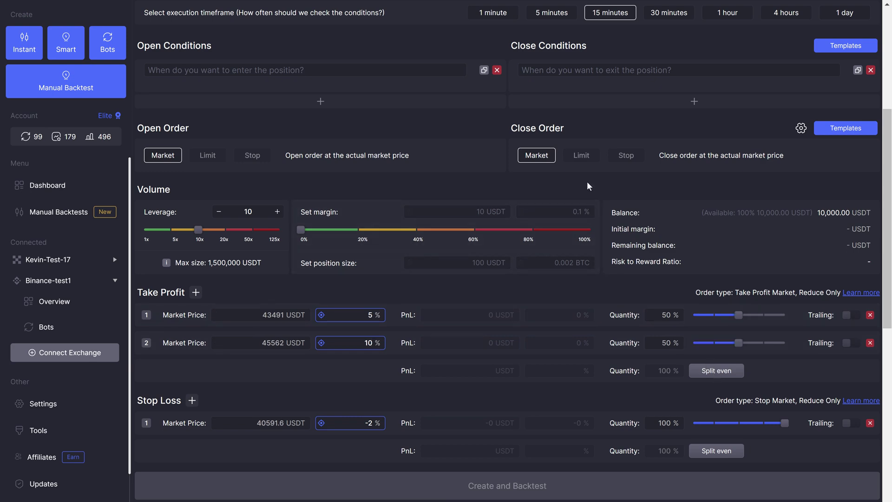
{"action": "scroll", "coordinate": [586, 181], "scroll_direction": "up", "scroll_amount": 1}
{"action": "scroll", "coordinate": [587, 181], "scroll_direction": "up", "scroll_amount": 2}
Add the first open condition: Price is above EMA.
{"action": "scroll", "coordinate": [551, 195], "scroll_direction": "down", "scroll_amount": 2}
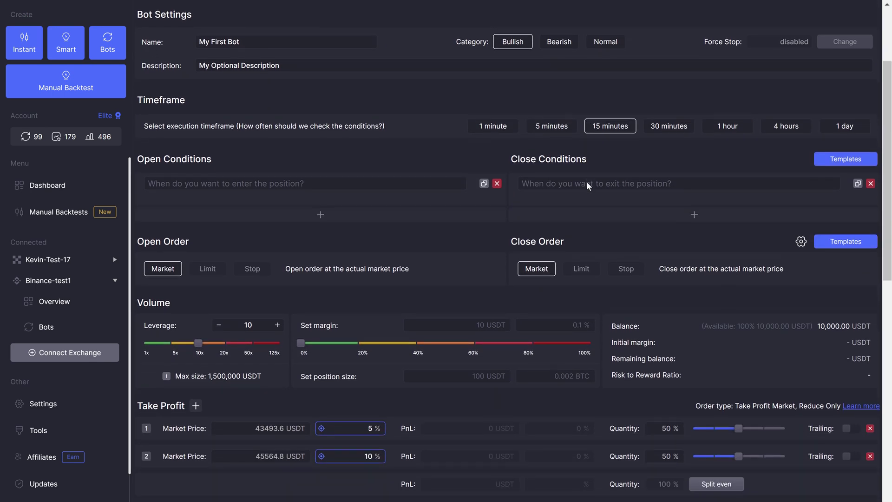
{"action": "left_click", "coordinate": [375, 184]}
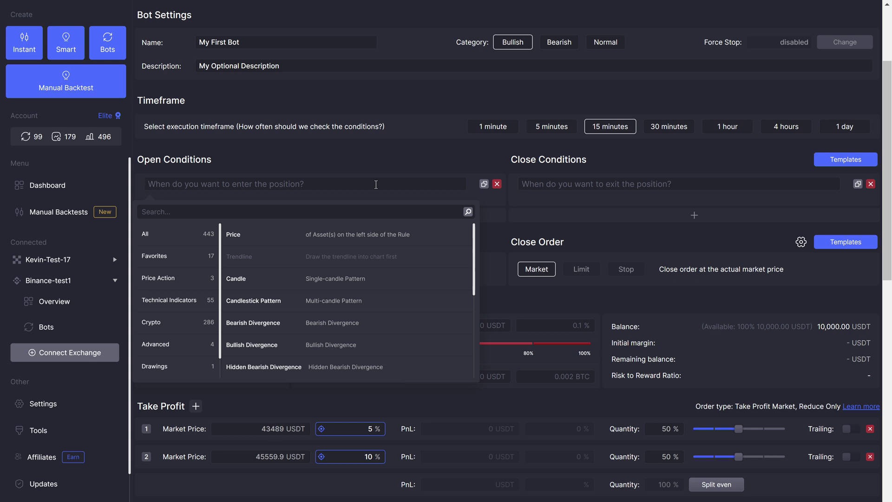
{"action": "scroll", "coordinate": [283, 320], "scroll_direction": "down", "scroll_amount": 5}
{"action": "scroll", "coordinate": [280, 327], "scroll_direction": "up", "scroll_amount": 6}
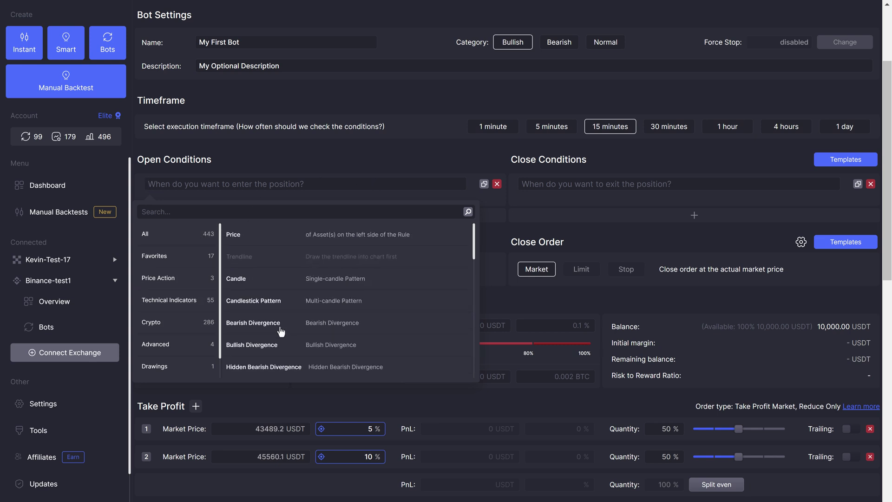
{"action": "left_click", "coordinate": [289, 234]}
{"action": "type", "text": "is above"}
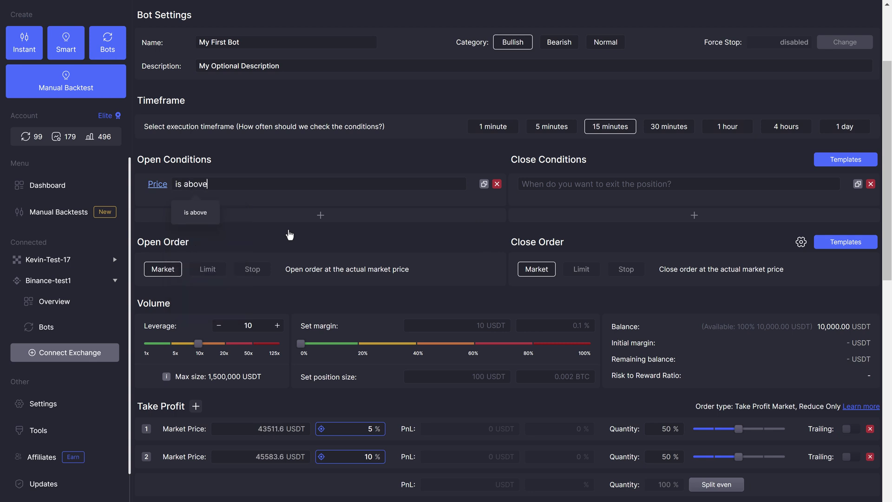
{"action": "key", "text": "Return"}
{"action": "type", "text": "ema"}
{"action": "left_click", "coordinate": [316, 236]}
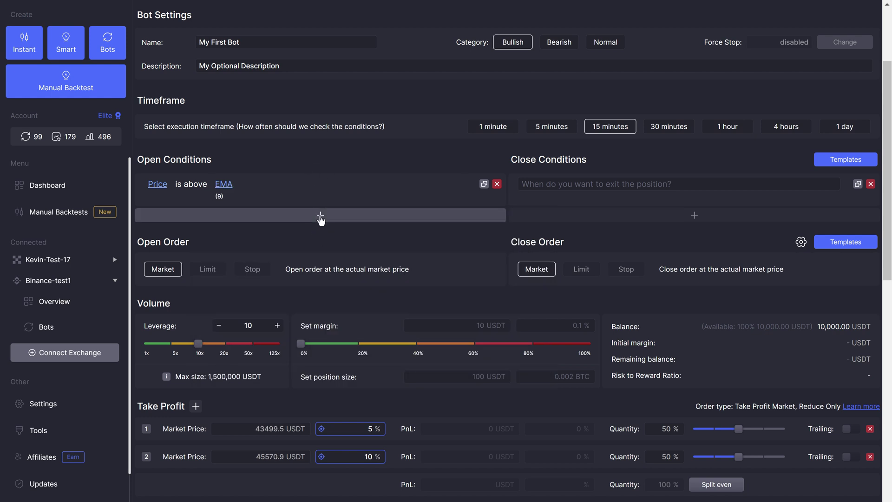
Start an RSI 'is crossing up' condition row, then delete the unfinished row.
{"action": "left_click", "coordinate": [320, 214]}
{"action": "left_click", "coordinate": [239, 231]}
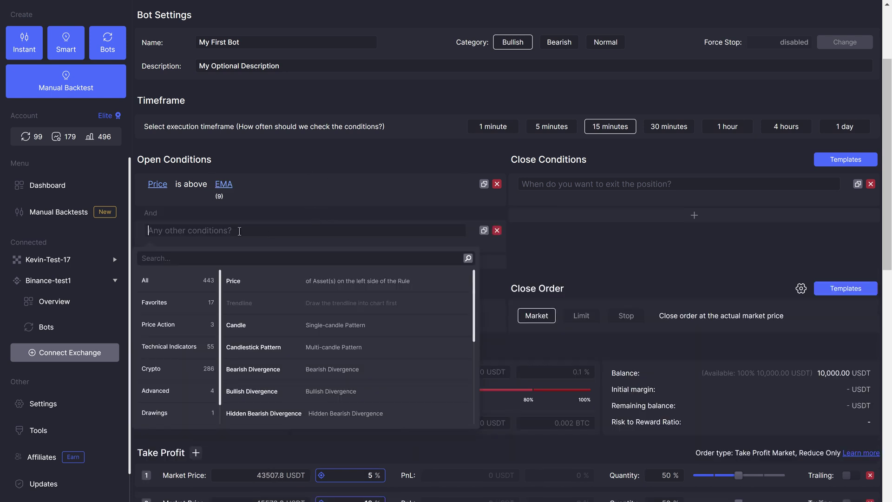
{"action": "type", "text": "RSI"}
{"action": "key", "text": "Return"}
{"action": "type", "text": "is crossing up"}
{"action": "key", "text": "Return"}
{"action": "type", "text": "pric"}
{"action": "key", "text": "BackSpace"}
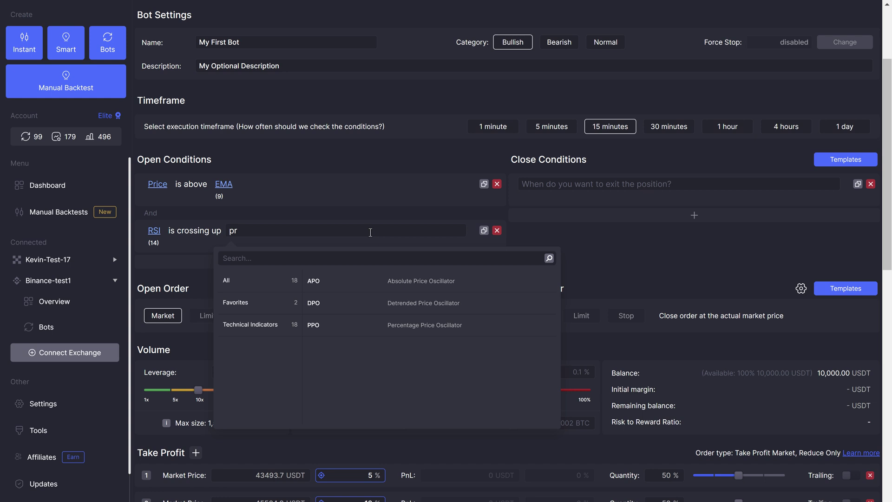
{"action": "key", "text": "BackSpace"}
{"action": "key", "text": "BackSpace"}
{"action": "left_click", "coordinate": [497, 232]}
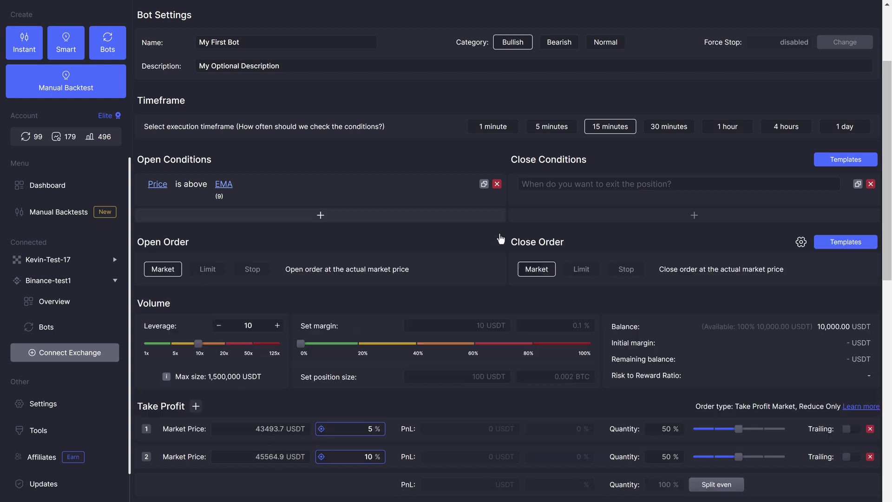
Add a second open condition requiring RSI to be above 30.
{"action": "left_click", "coordinate": [334, 219]}
{"action": "left_click", "coordinate": [242, 231]}
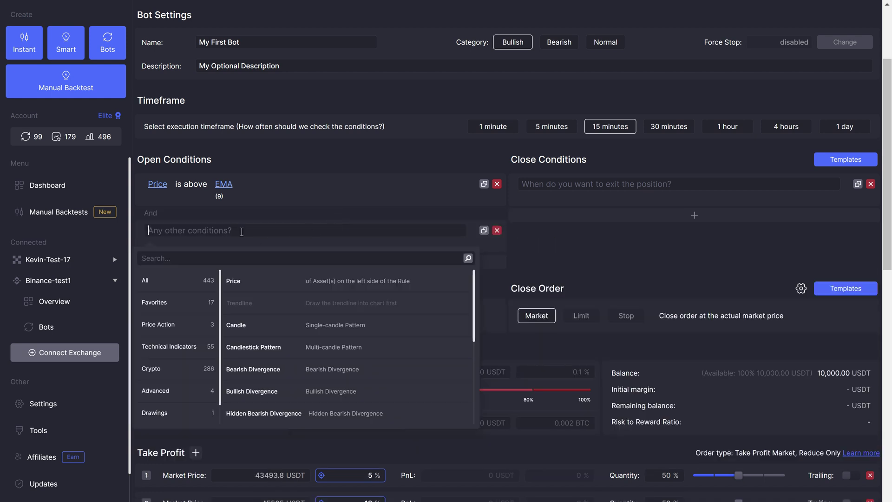
{"action": "type", "text": "rsi"}
{"action": "key", "text": "Return"}
{"action": "type", "text": "is abov"}
{"action": "key", "text": "Return"}
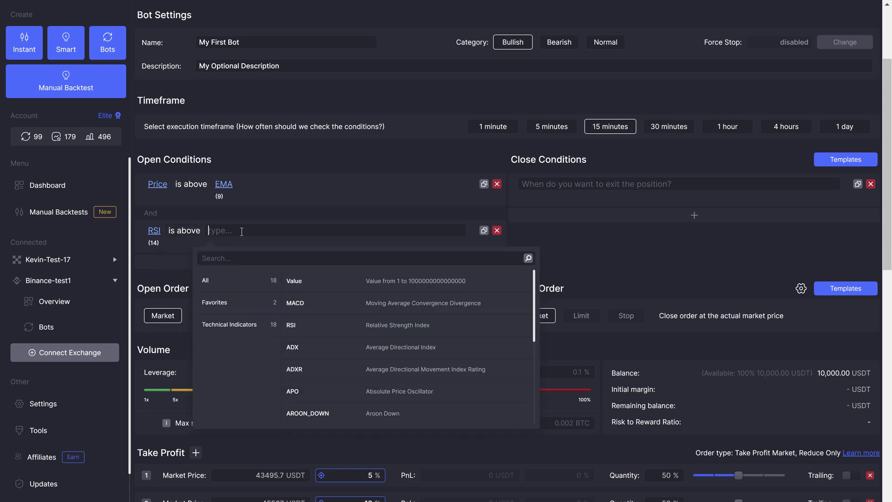
{"action": "type", "text": "30"}
{"action": "key", "text": "Return"}
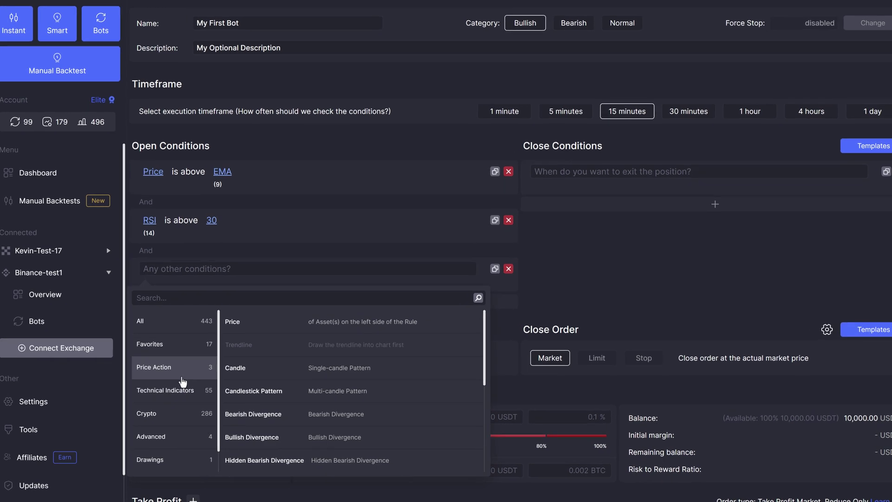
Browse the technical indicator groups: Aroon, MACD, moving averages, oscillators, price, stochastic and others.
{"action": "left_click", "coordinate": [144, 389]}
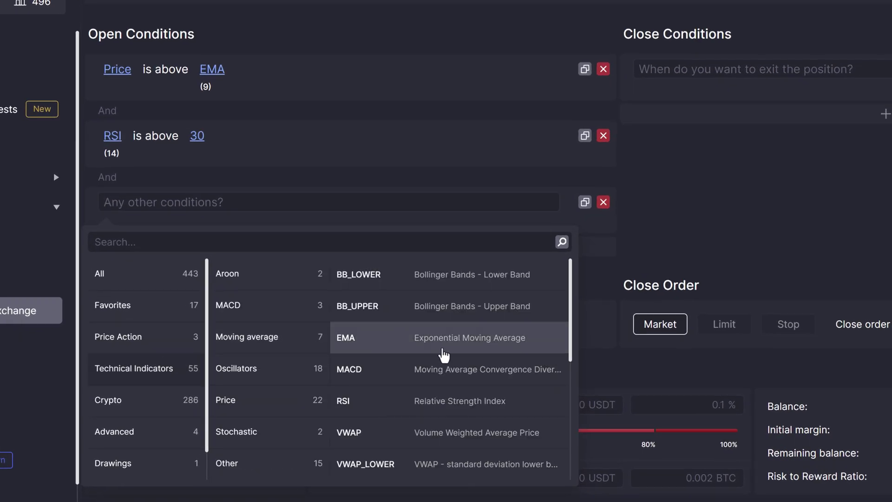
{"action": "left_click", "coordinate": [262, 288]}
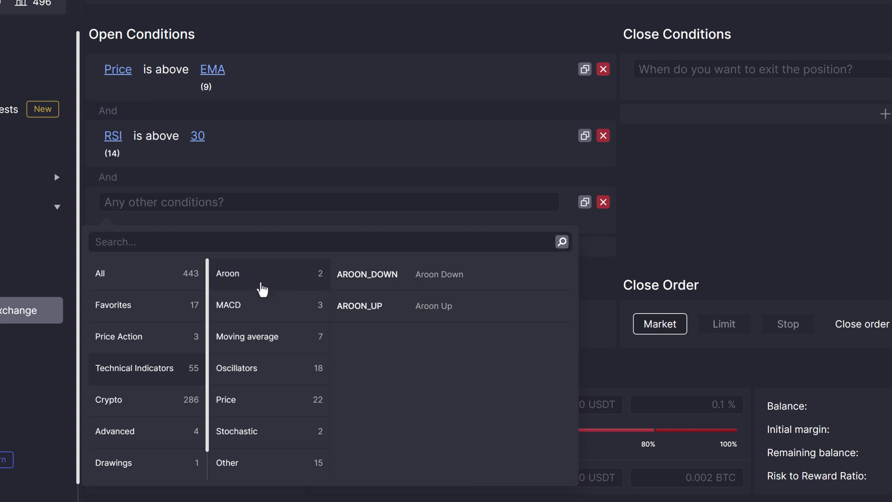
{"action": "left_click", "coordinate": [269, 314]}
{"action": "left_click", "coordinate": [273, 346]}
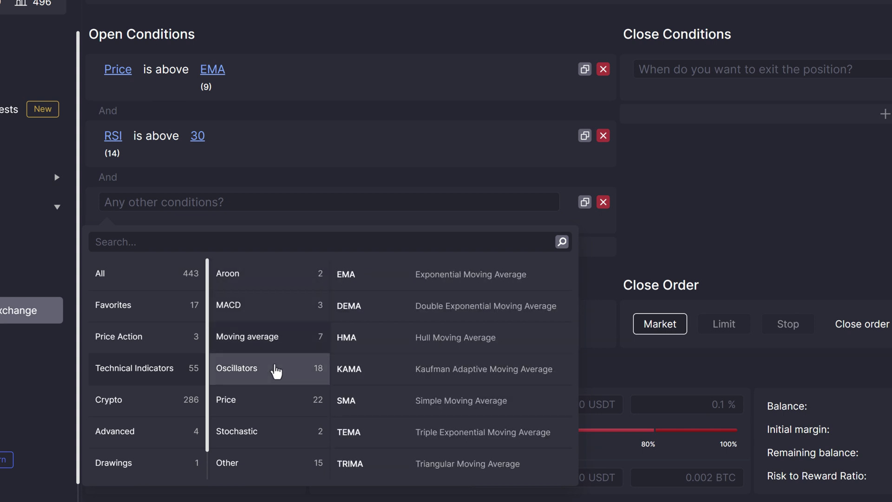
{"action": "left_click", "coordinate": [280, 381]}
{"action": "scroll", "coordinate": [413, 358], "scroll_direction": "down", "scroll_amount": 5}
{"action": "left_click", "coordinate": [259, 411]}
{"action": "scroll", "coordinate": [416, 354], "scroll_direction": "down", "scroll_amount": 3}
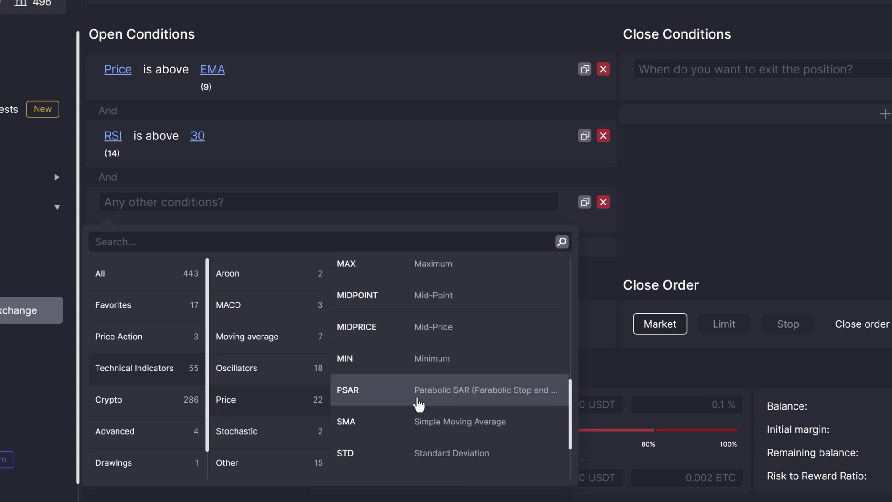
{"action": "scroll", "coordinate": [419, 393], "scroll_direction": "up", "scroll_amount": 7}
{"action": "scroll", "coordinate": [419, 404], "scroll_direction": "up", "scroll_amount": 3}
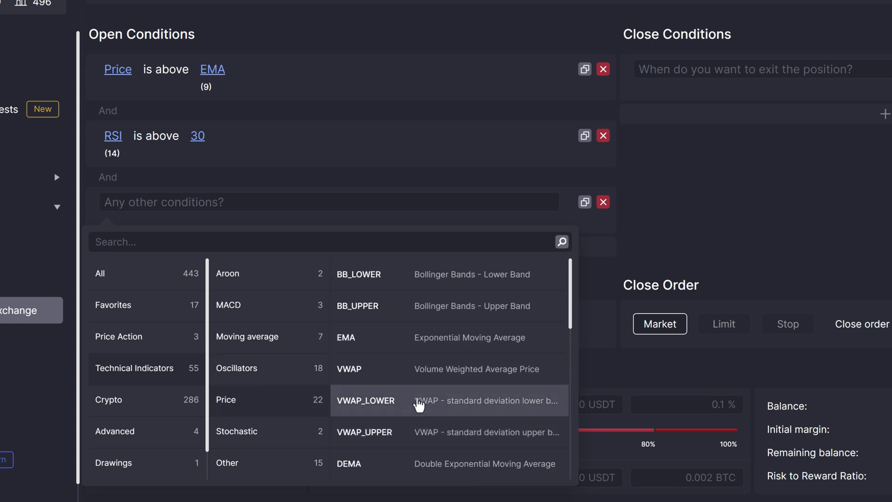
{"action": "left_click", "coordinate": [259, 446]}
{"action": "left_click", "coordinate": [241, 474]}
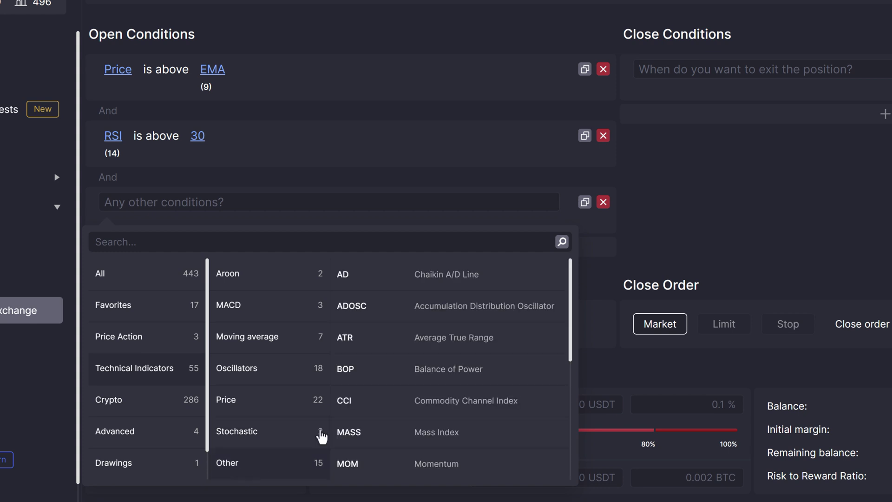
View the Price Action and Drawings condition categories, then close the picker.
{"action": "scroll", "coordinate": [398, 418], "scroll_direction": "down", "scroll_amount": 5}
{"action": "left_click", "coordinate": [191, 343]}
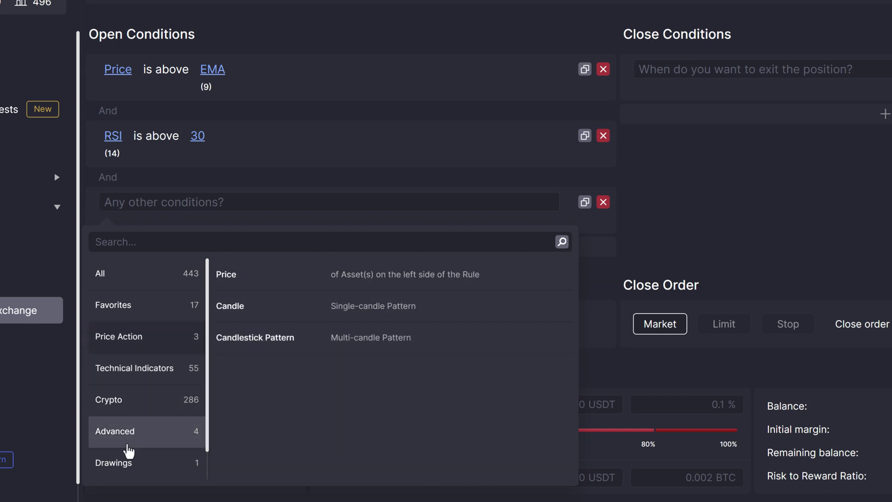
{"action": "left_click", "coordinate": [125, 463]}
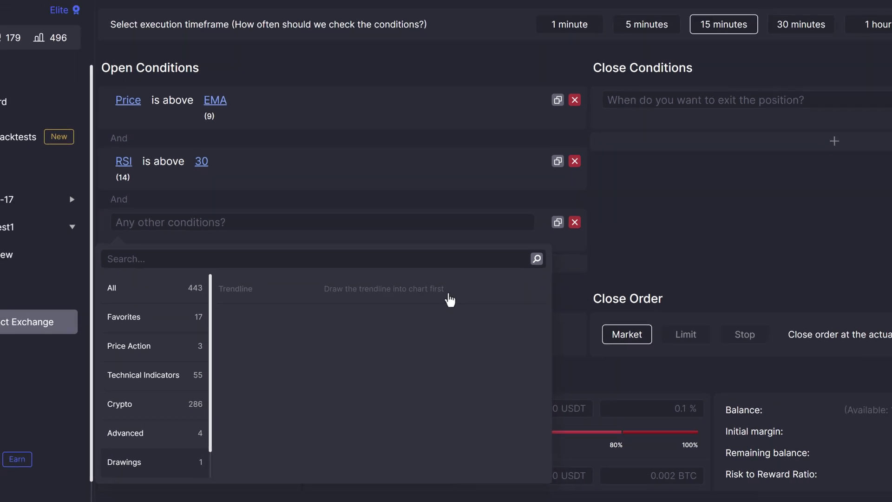
{"action": "left_click", "coordinate": [697, 204]}
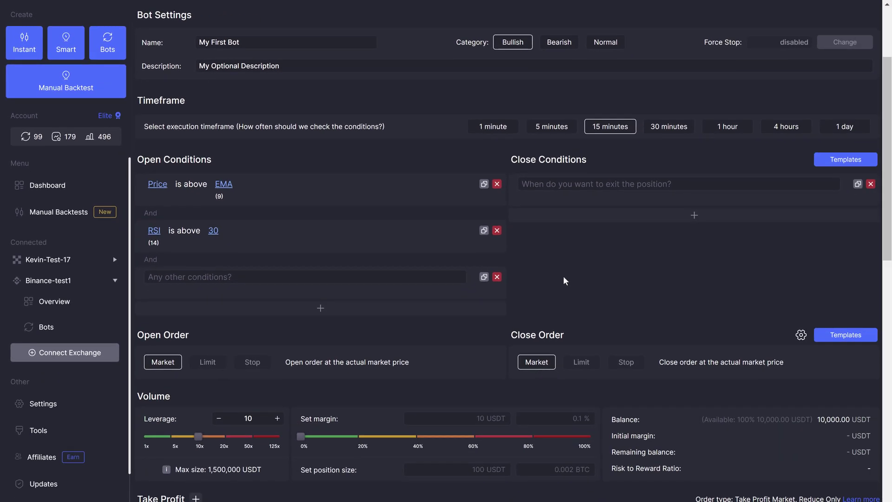
Draw Trendline_0 on the BTCUSDT chart from the early-afternoon high to the latest candles.
{"action": "scroll", "coordinate": [516, 325], "scroll_direction": "down", "scroll_amount": 12}
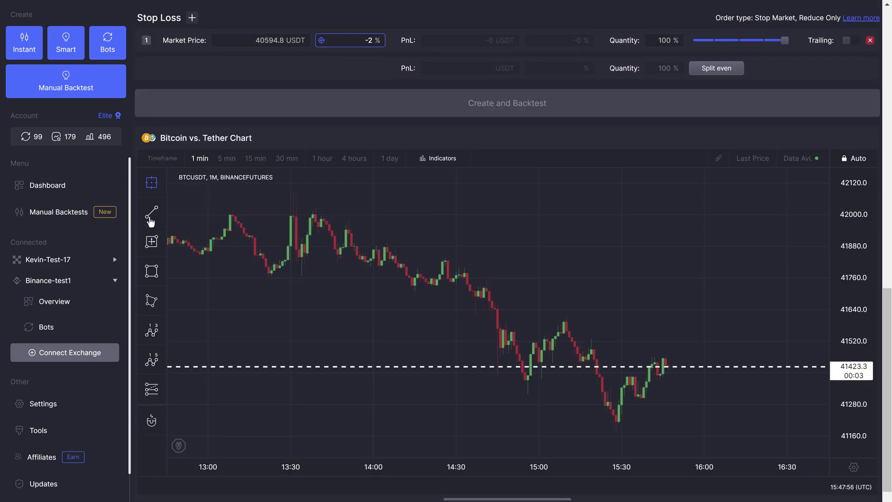
{"action": "left_click", "coordinate": [152, 214]}
{"action": "left_click", "coordinate": [305, 208]}
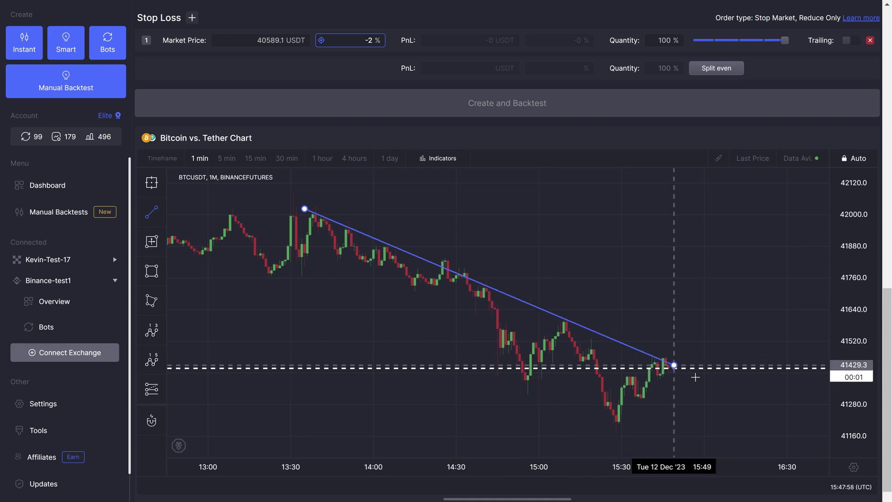
{"action": "left_click", "coordinate": [713, 378]}
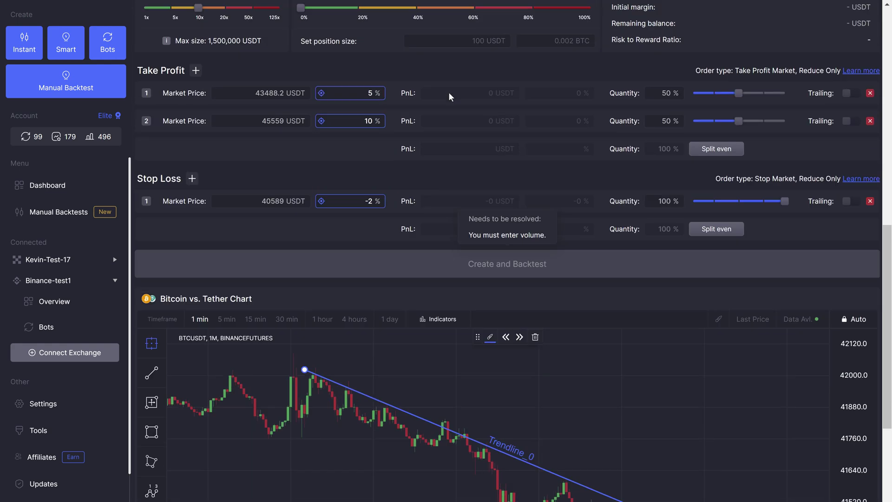
{"action": "scroll", "coordinate": [449, 97], "scroll_direction": "up", "scroll_amount": 7}
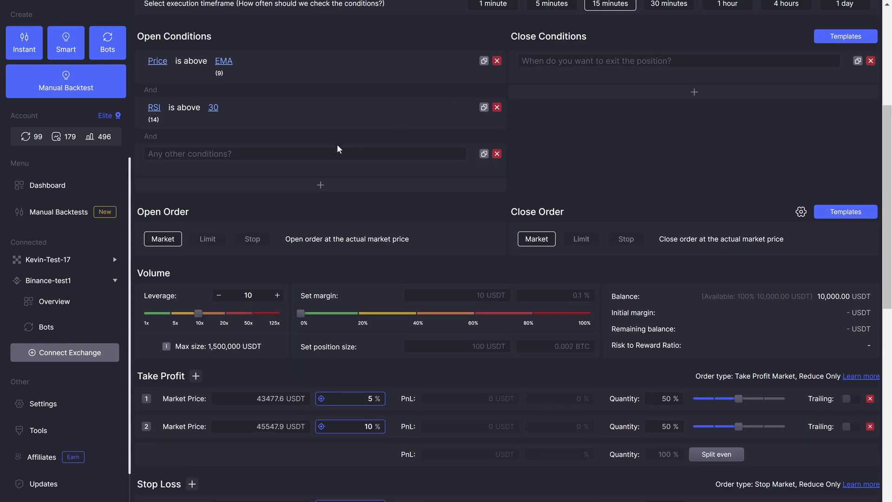
Set the third open condition to Price is crossing up Trendline_0.
{"action": "left_click", "coordinate": [318, 153]}
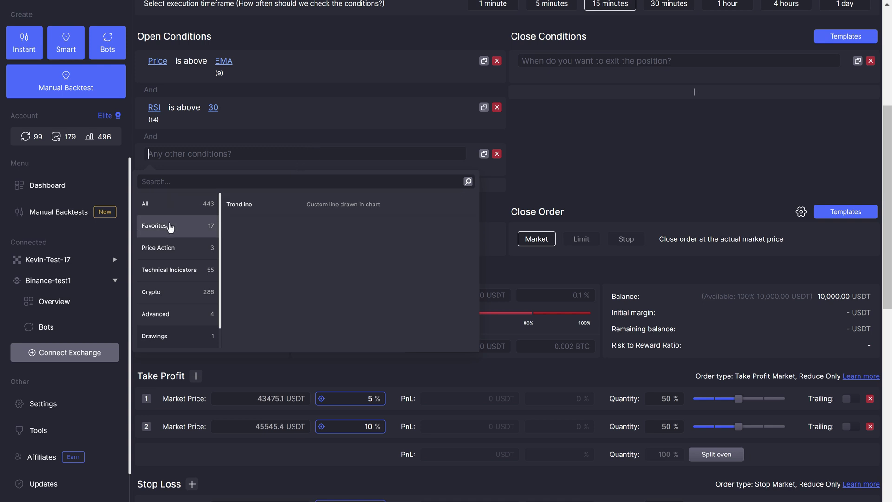
{"action": "type", "text": "price is crossing"}
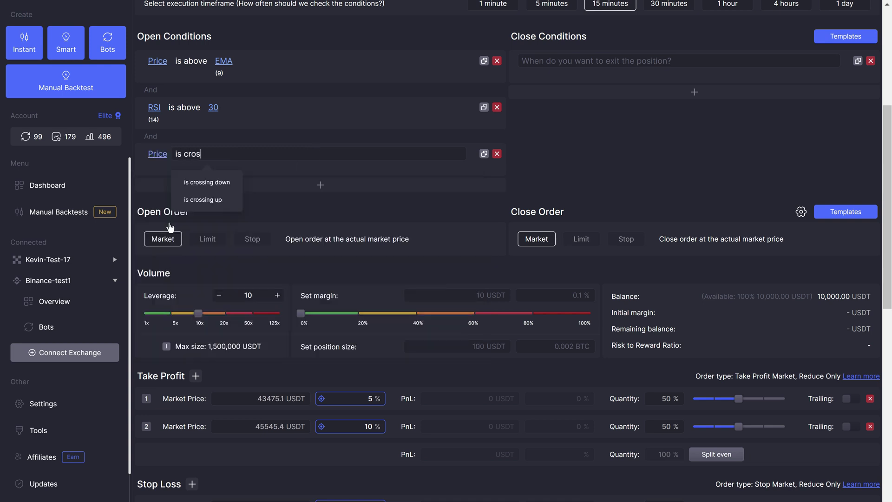
{"action": "type", "text": " up trendli"}
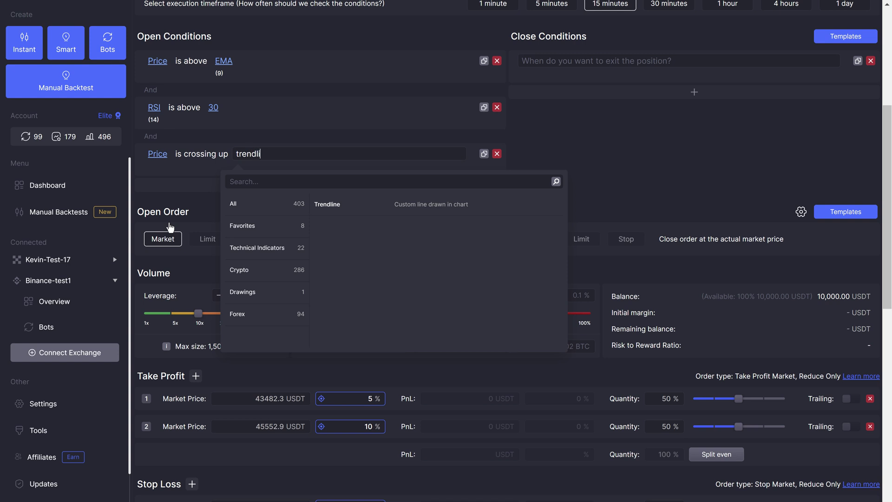
{"action": "left_click", "coordinate": [348, 205]}
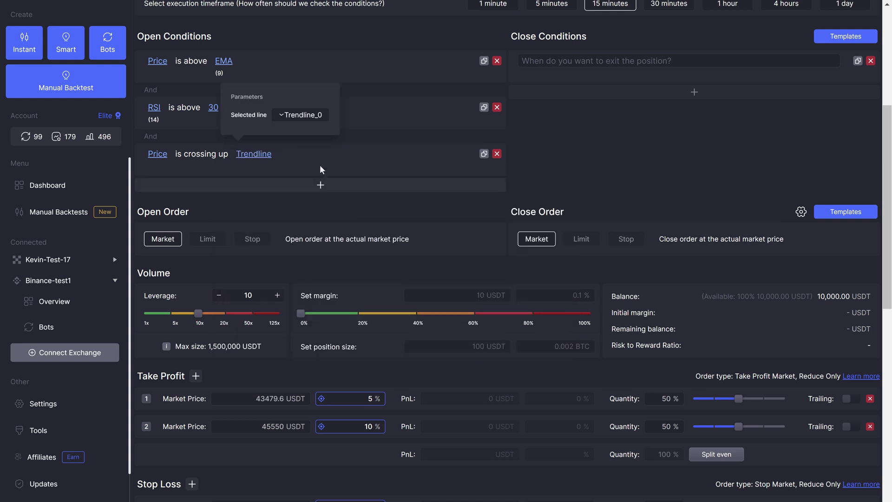
Add a fourth open condition row reading Price is above.
{"action": "left_click", "coordinate": [375, 134]}
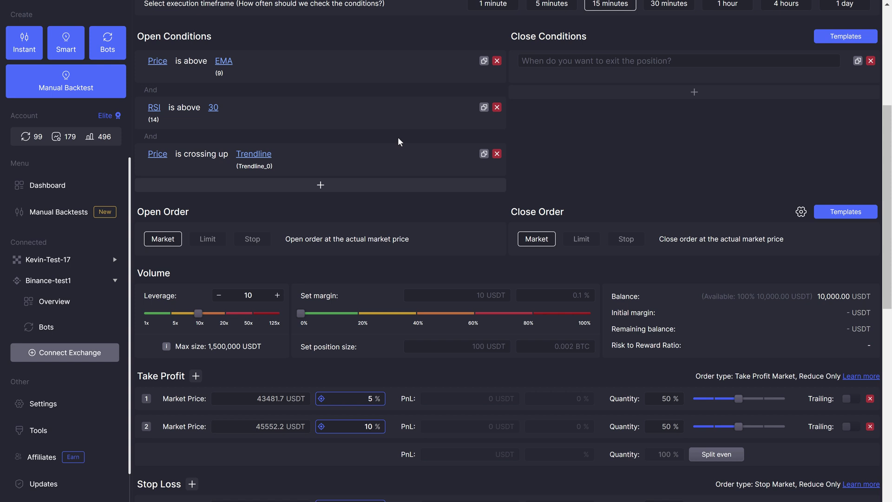
{"action": "left_click", "coordinate": [325, 189]}
{"action": "left_click", "coordinate": [274, 201]}
{"action": "type", "text": "price"}
{"action": "key", "text": "Return"}
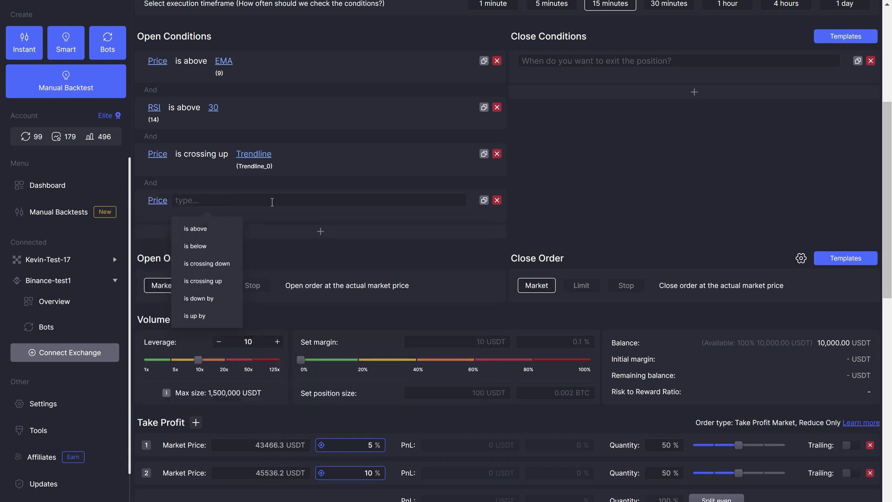
{"action": "type", "text": "is ago"}
{"action": "key", "text": "BackSpace"}
{"action": "type", "text": "bove"}
{"action": "key", "text": "Return"}
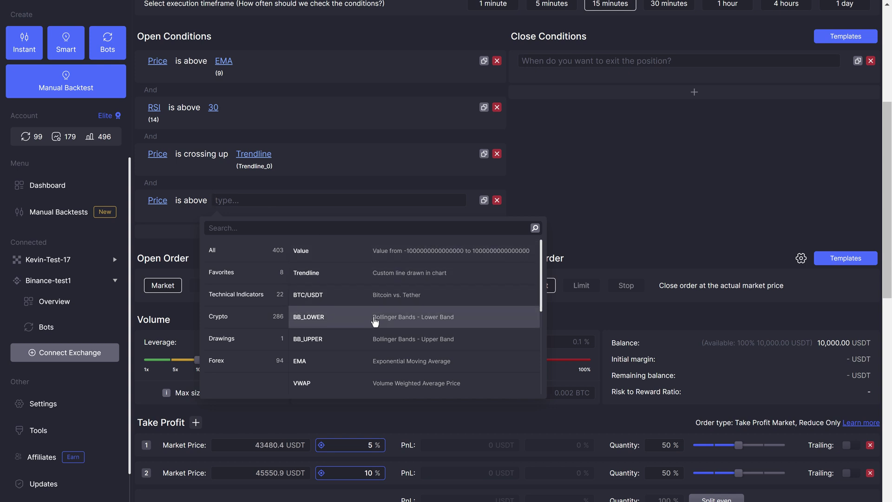
Change the comparison to 'is up by', measured as a percentage change.
{"action": "scroll", "coordinate": [374, 316], "scroll_direction": "down", "scroll_amount": 1}
{"action": "left_click", "coordinate": [253, 302]}
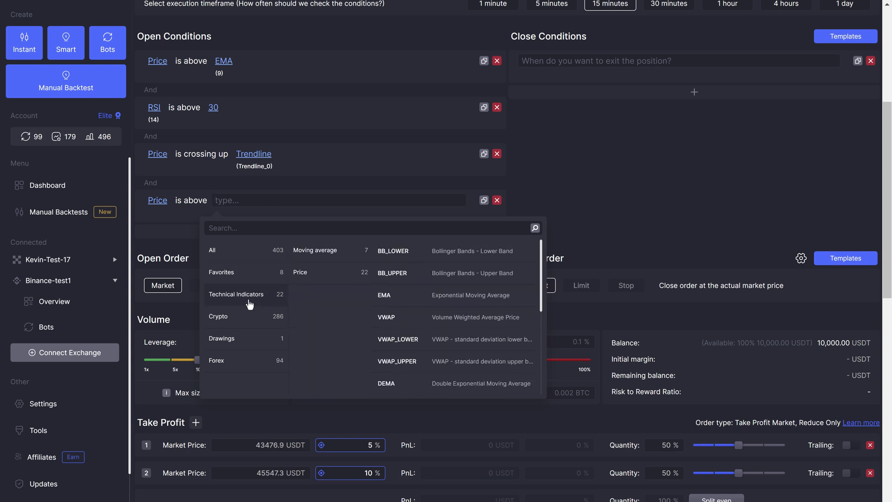
{"action": "scroll", "coordinate": [380, 334], "scroll_direction": "down", "scroll_amount": 3}
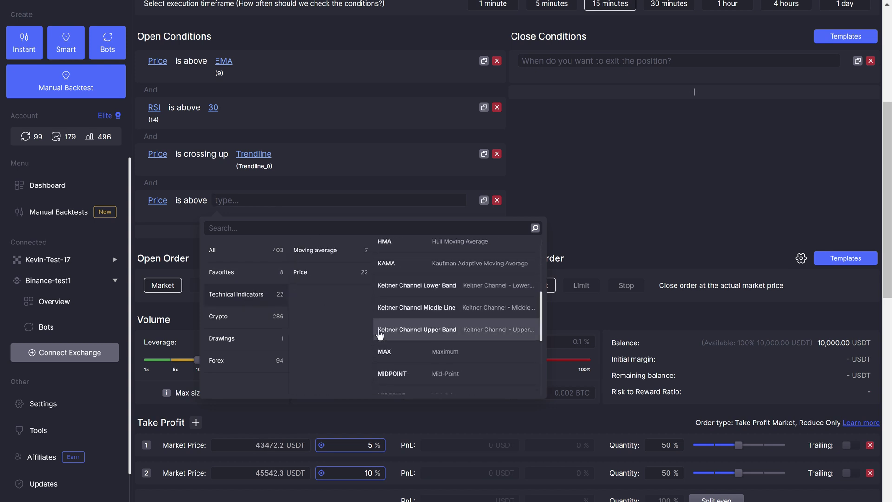
{"action": "scroll", "coordinate": [380, 334], "scroll_direction": "up", "scroll_amount": 3}
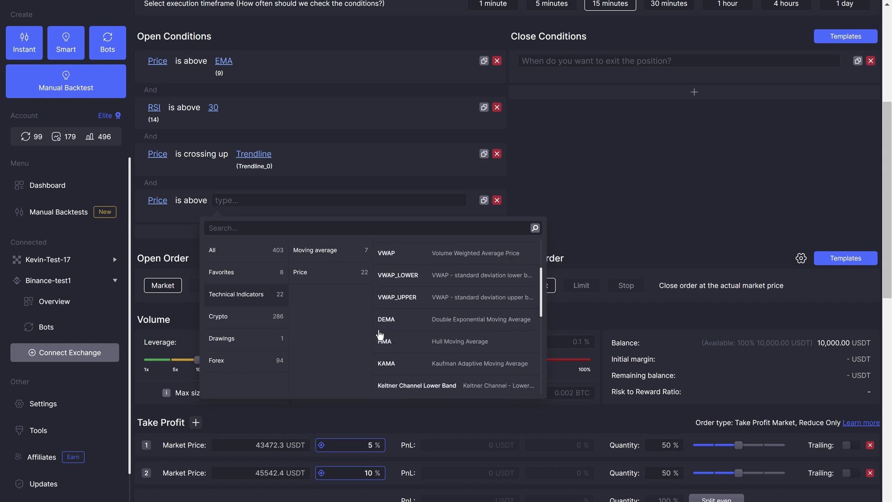
{"action": "left_click", "coordinate": [197, 204]}
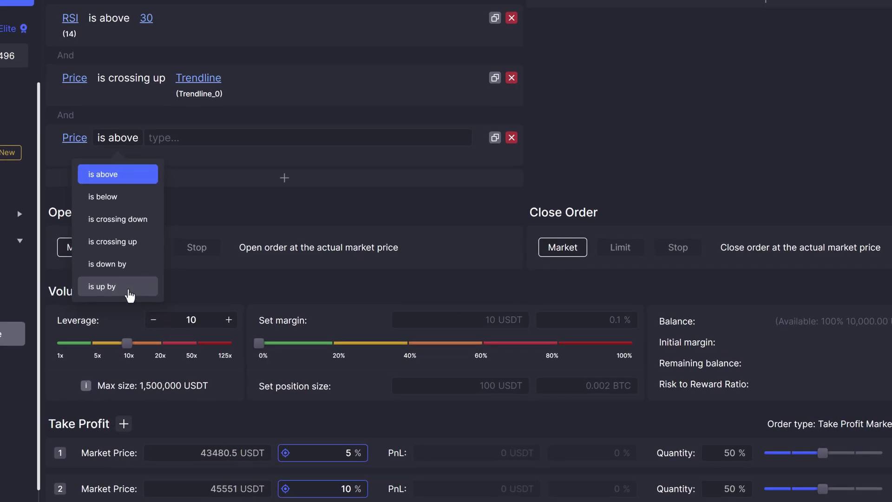
{"action": "left_click", "coordinate": [130, 294]}
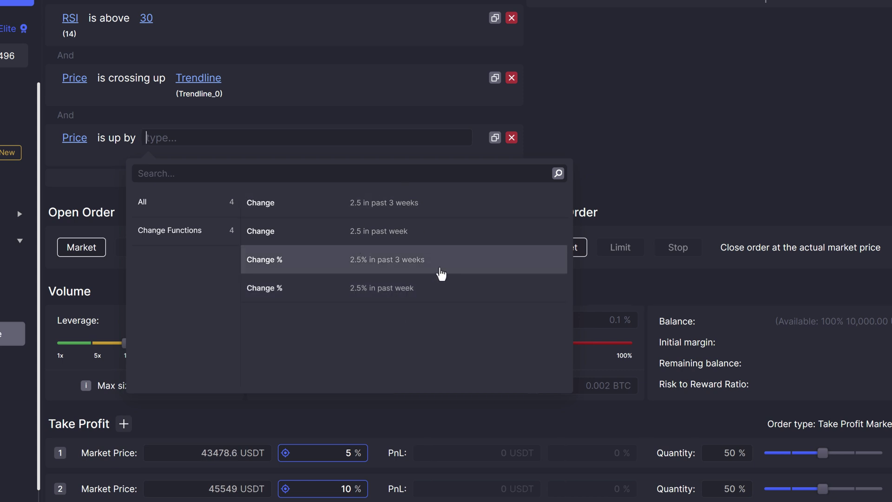
{"action": "left_click", "coordinate": [441, 275]}
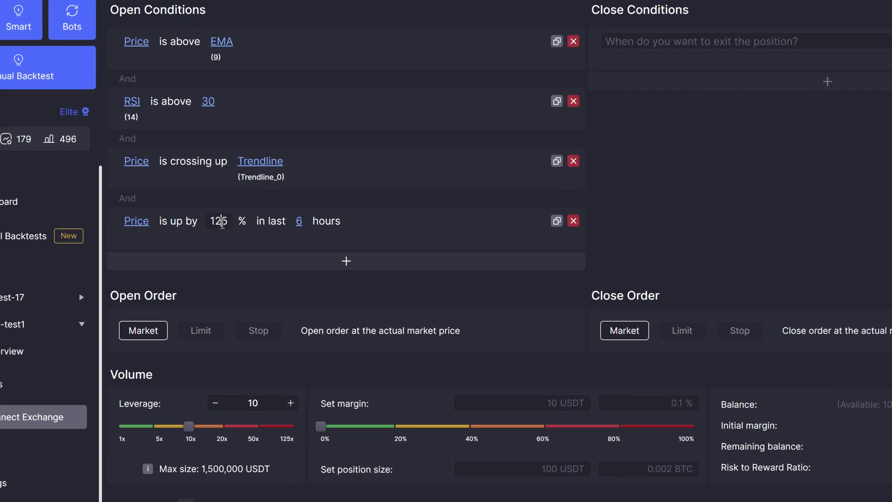
Set the rise to 3% within the last 2 candles.
{"action": "key", "text": "BackSpace"}
{"action": "key", "text": "BackSpace"}
{"action": "key", "text": "BackSpace"}
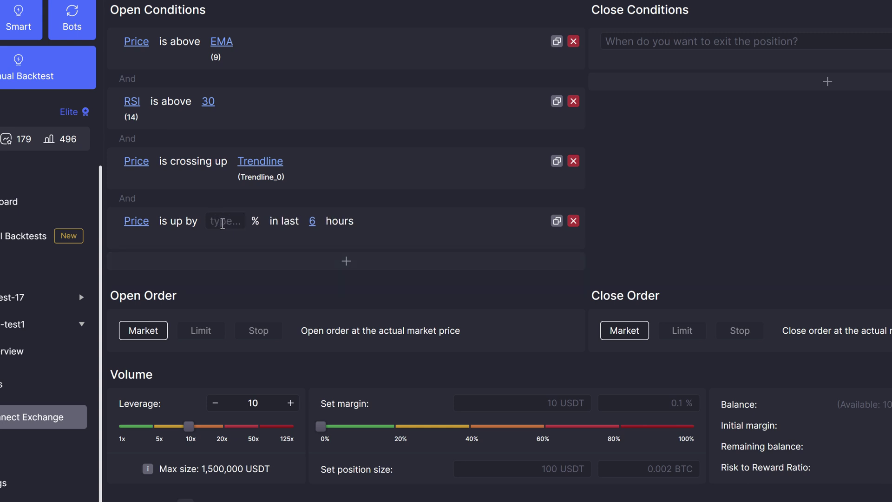
{"action": "type", "text": "3"}
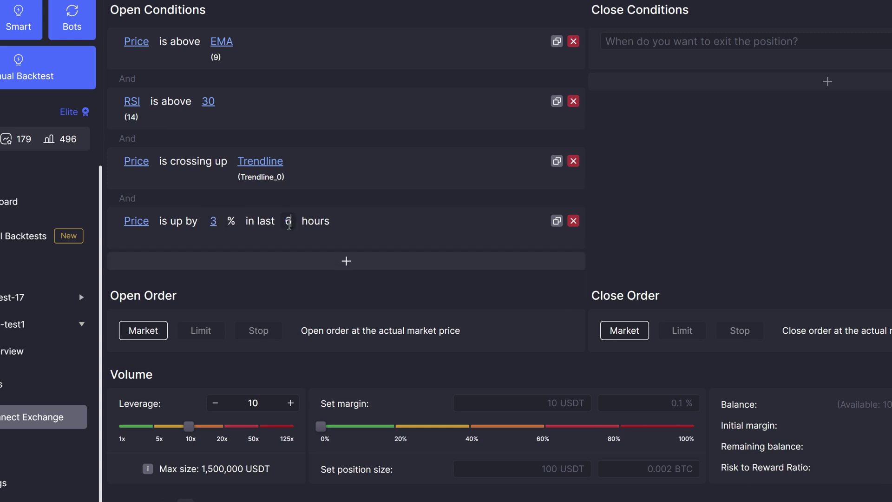
{"action": "key", "text": "BackSpace"}
{"action": "type", "text": "2"}
{"action": "left_click", "coordinate": [310, 223]}
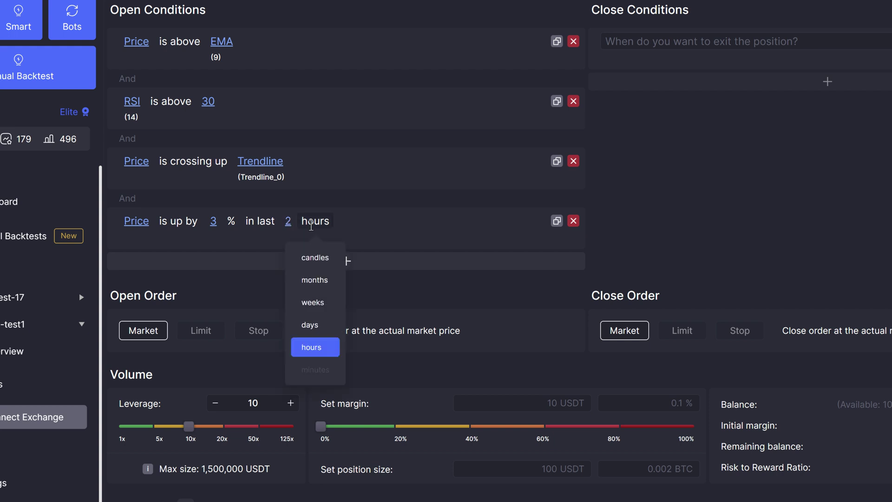
{"action": "left_click", "coordinate": [326, 258]}
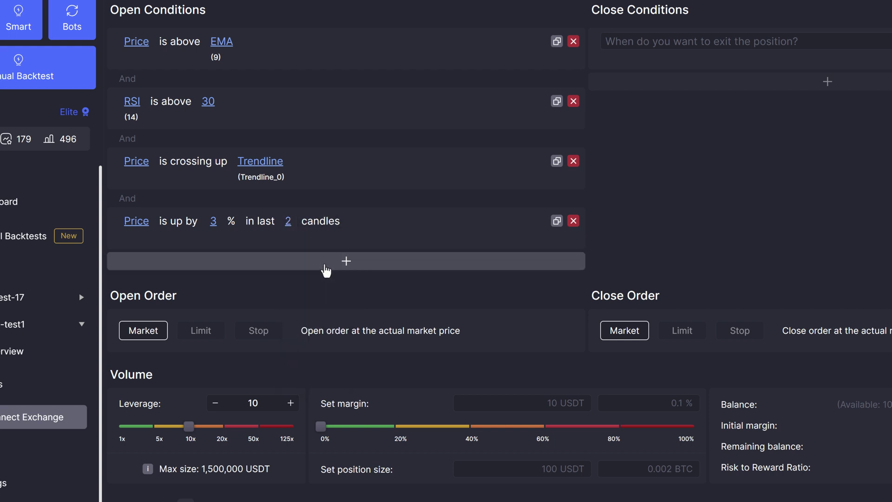
Set the RSI condition to period 9 on BinanceFutures SOL/USDT, H1 timeframe.
{"action": "scroll", "coordinate": [403, 207], "scroll_direction": "up", "scroll_amount": 1}
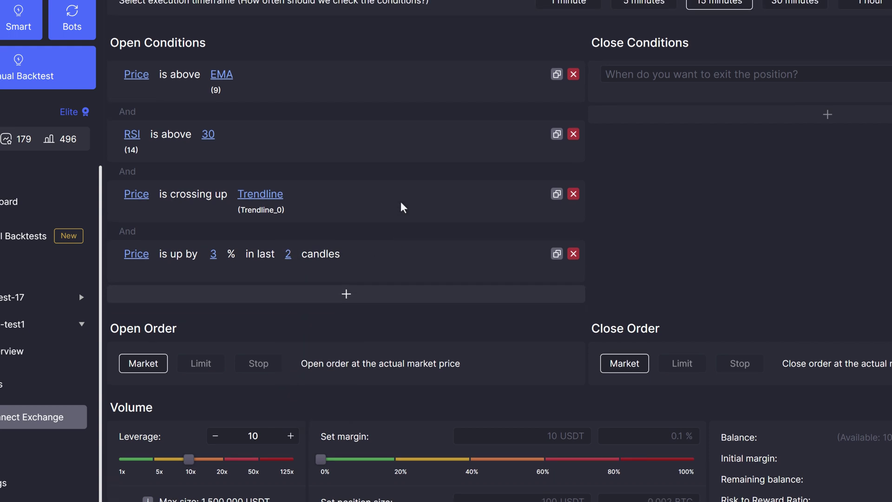
{"action": "left_click", "coordinate": [132, 134]}
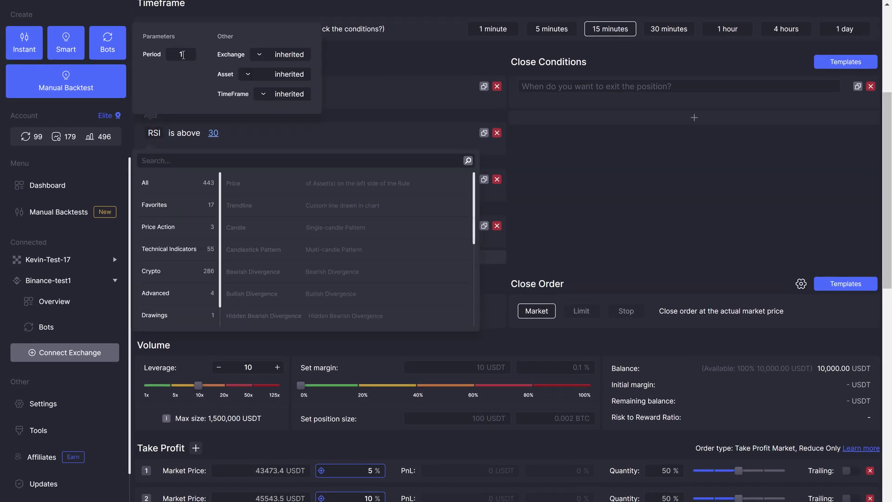
{"action": "key", "text": "BackSpace"}
{"action": "type", "text": "9"}
{"action": "left_click", "coordinate": [273, 58]}
{"action": "left_click", "coordinate": [278, 83]}
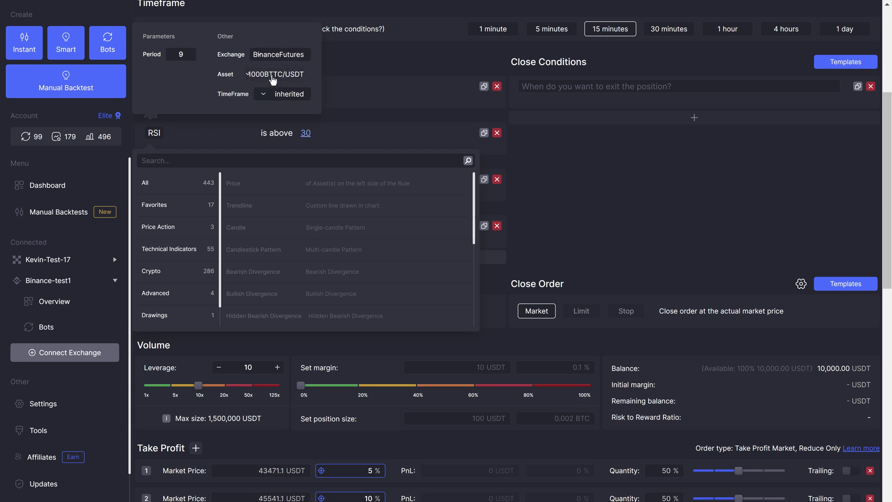
{"action": "left_click", "coordinate": [272, 77]}
{"action": "scroll", "coordinate": [279, 121], "scroll_direction": "down", "scroll_amount": 20}
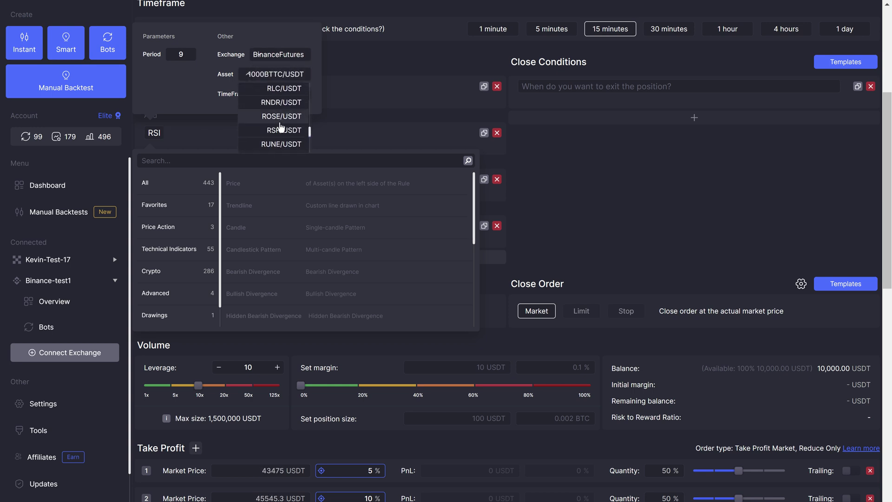
{"action": "scroll", "coordinate": [278, 121], "scroll_direction": "down", "scroll_amount": 4}
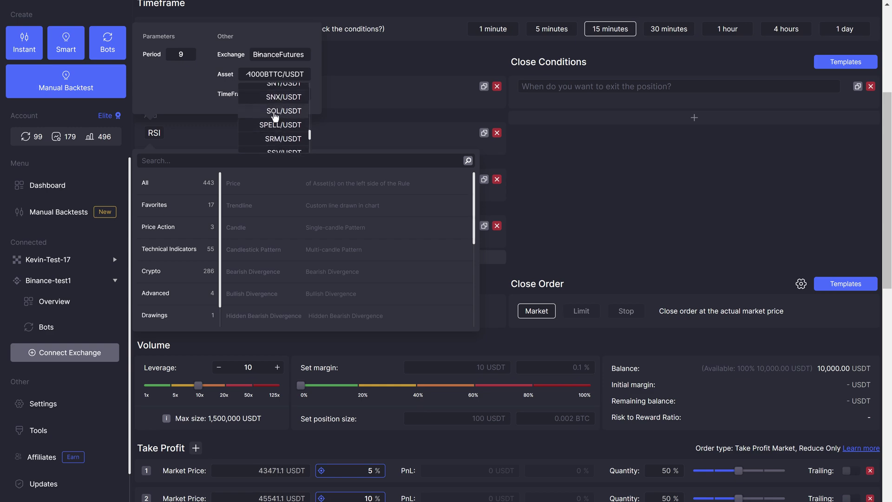
{"action": "left_click", "coordinate": [276, 111]}
{"action": "left_click", "coordinate": [268, 95]}
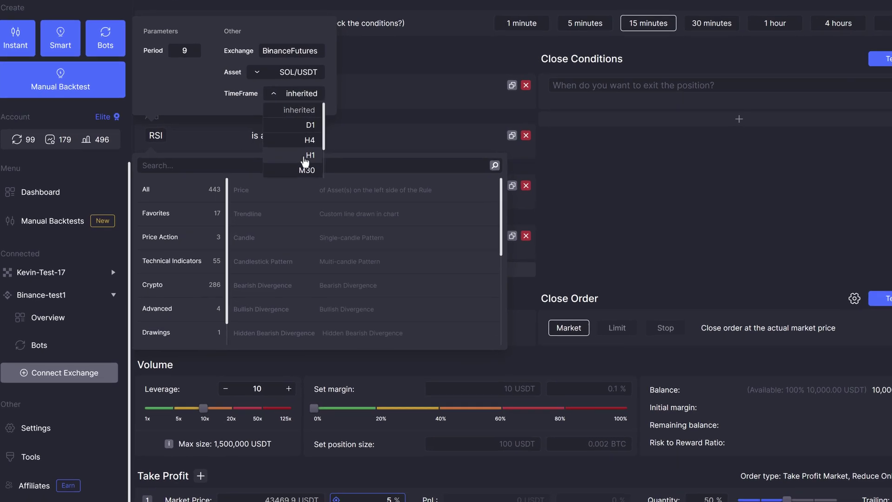
{"action": "left_click", "coordinate": [305, 157]}
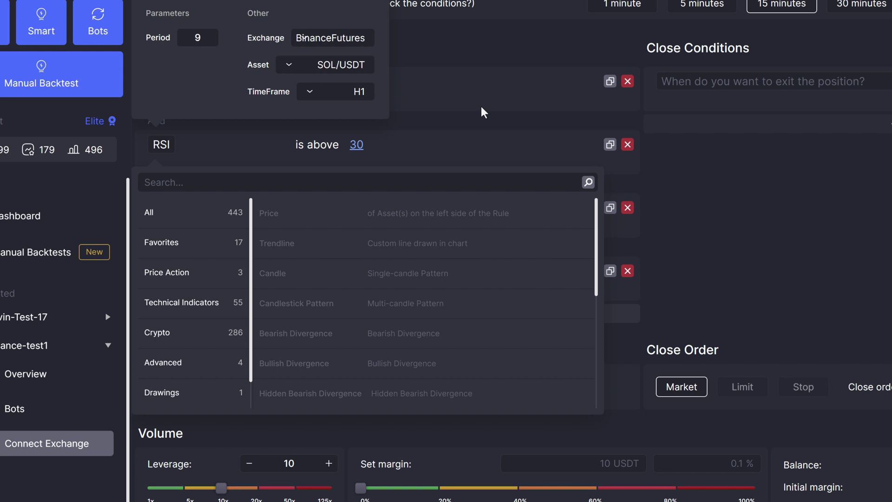
{"action": "left_click", "coordinate": [482, 108]}
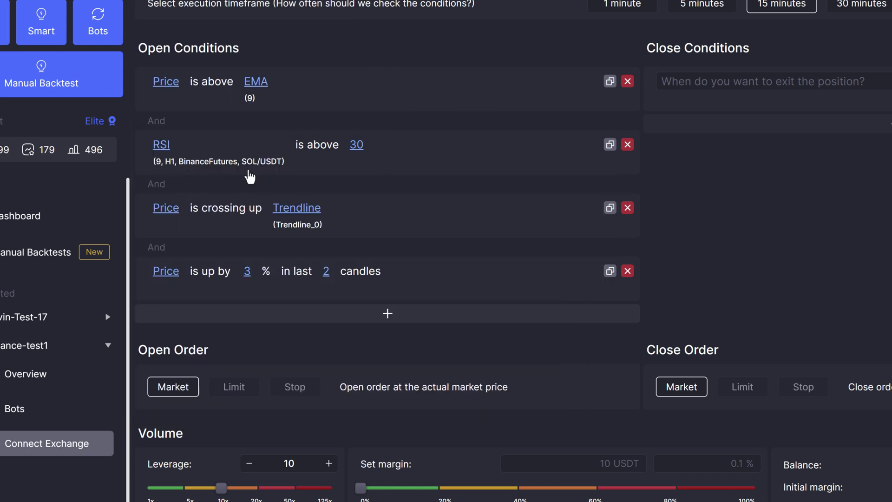
Make the RSI trigger when crossing up 30 and delete the Trendline condition.
{"action": "left_click", "coordinate": [322, 145]}
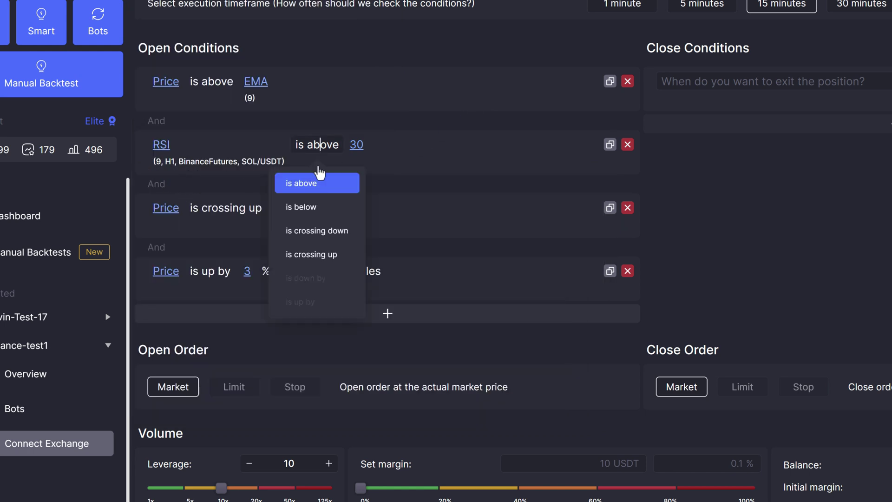
{"action": "left_click", "coordinate": [320, 255]}
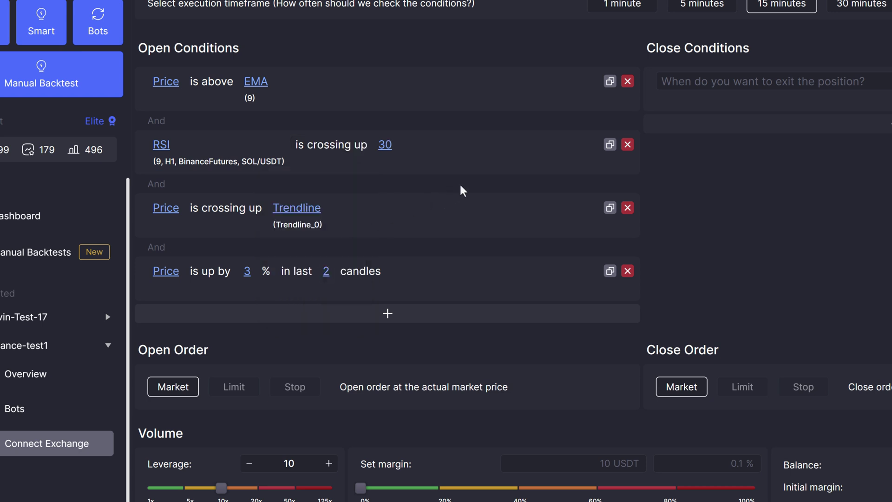
{"action": "left_click", "coordinate": [627, 208]}
Add a new open condition: RSI (14) is above 30.
{"action": "left_click", "coordinate": [378, 255]}
{"action": "left_click", "coordinate": [245, 275]}
{"action": "type", "text": "rsi"}
{"action": "key", "text": "Return"}
{"action": "type", "text": "is cross"}
{"action": "key", "text": "BackSpace"}
{"action": "key", "text": "BackSpace"}
{"action": "key", "text": "BackSpace"}
{"action": "key", "text": "BackSpace"}
{"action": "key", "text": "BackSpace"}
{"action": "type", "text": "ab"}
{"action": "key", "text": "Return"}
{"action": "type", "text": "30"}
{"action": "key", "text": "Return"}
Switch the new RSI (14) condition to the H4 timeframe.
{"action": "left_click", "coordinate": [161, 270]}
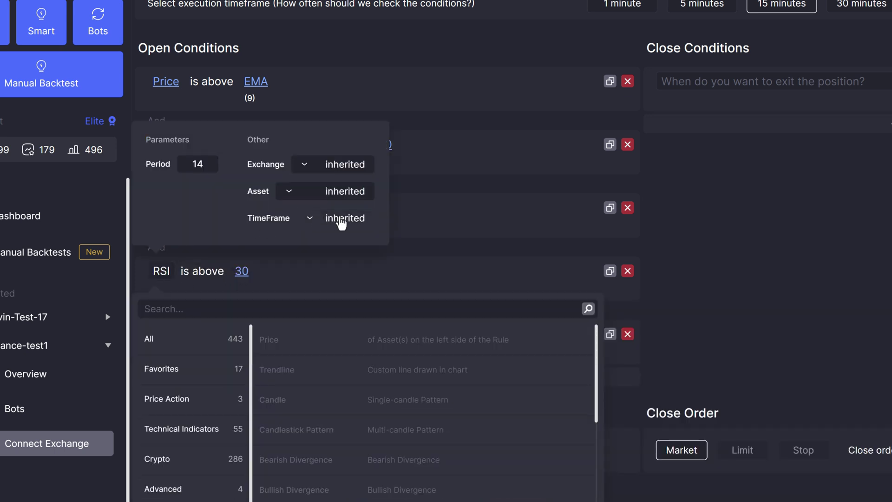
{"action": "left_click", "coordinate": [348, 220]}
{"action": "left_click", "coordinate": [347, 277]}
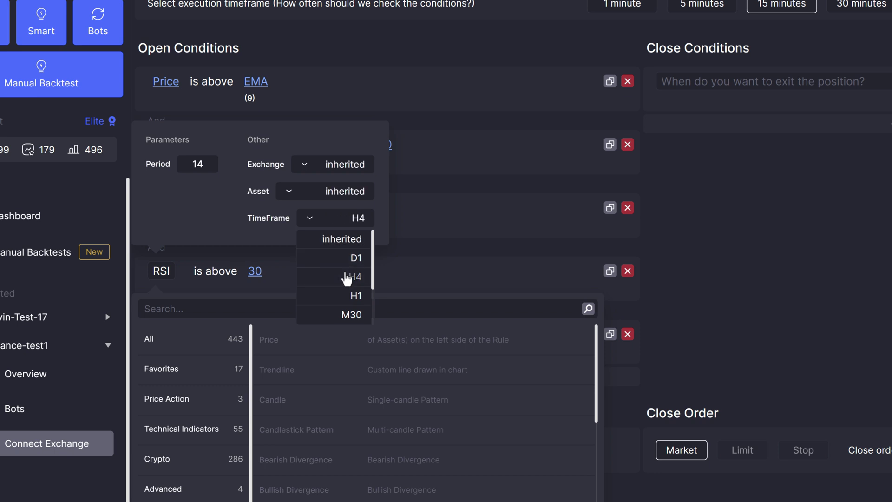
{"action": "left_click", "coordinate": [722, 264]}
Add a fifth open condition and try bearish and bullish Candle and Candlestick Pattern options.
{"action": "left_click", "coordinate": [305, 333]}
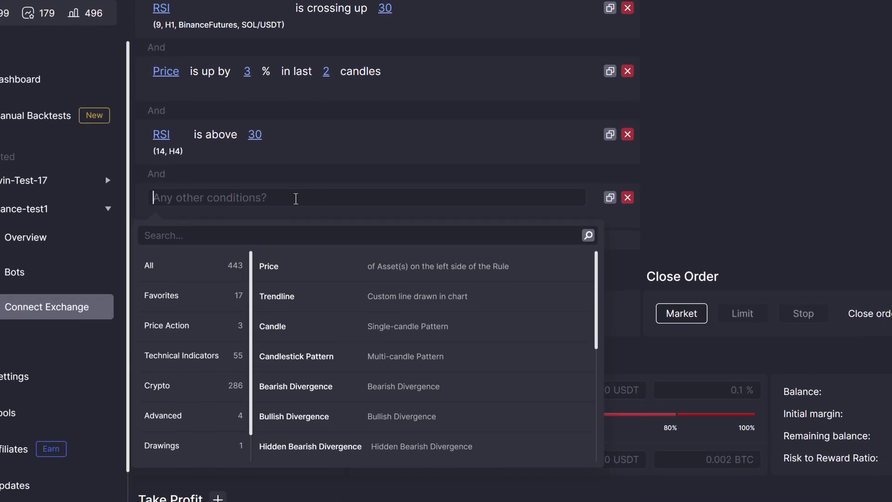
{"action": "type", "text": "candl"}
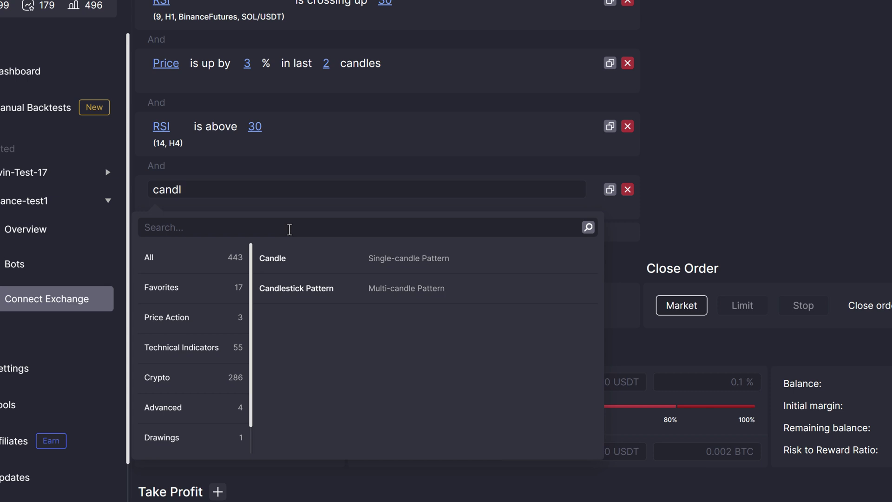
{"action": "left_click", "coordinate": [333, 263]}
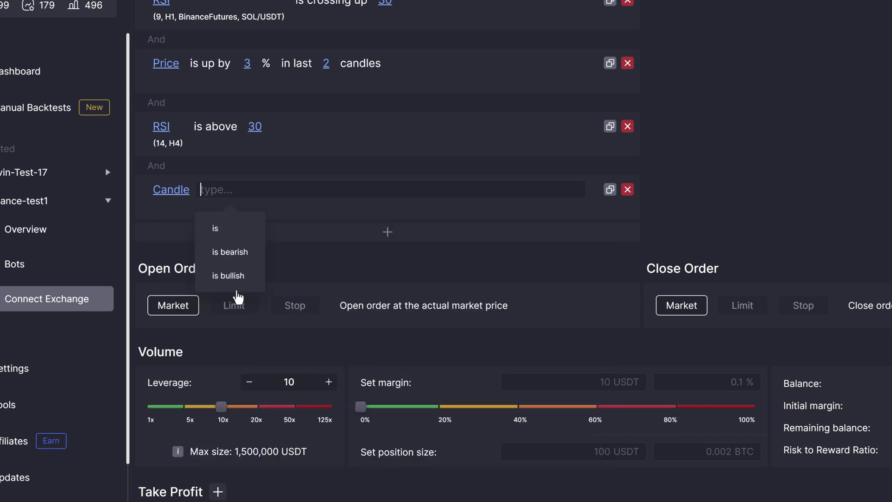
{"action": "left_click", "coordinate": [253, 230]}
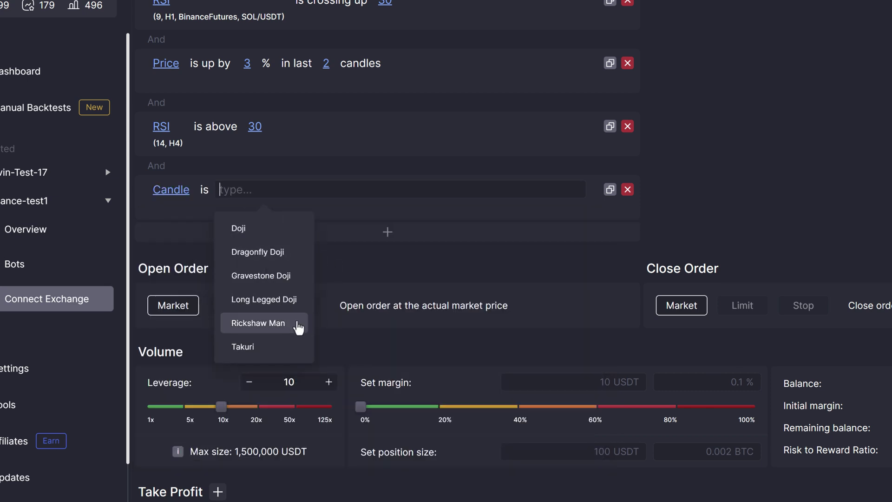
{"action": "key", "text": "BackSpace"}
{"action": "left_click", "coordinate": [232, 258]}
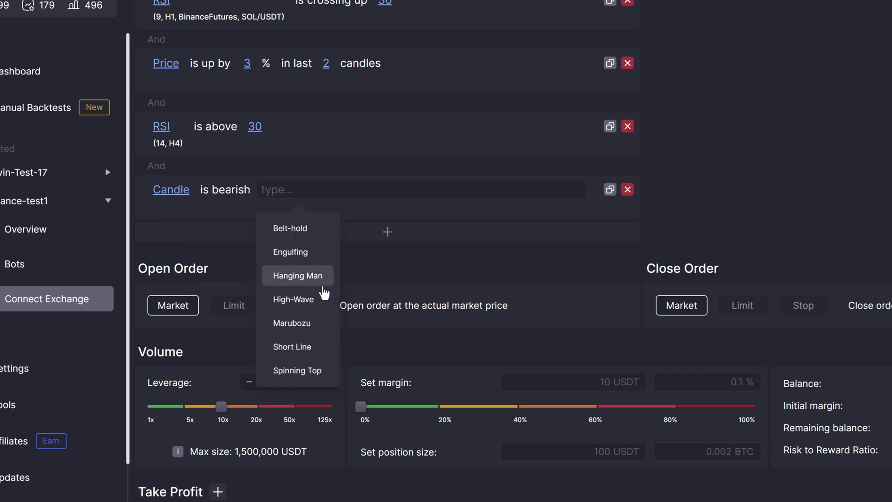
{"action": "key", "text": "BackSpace"}
{"action": "left_click", "coordinate": [258, 278]}
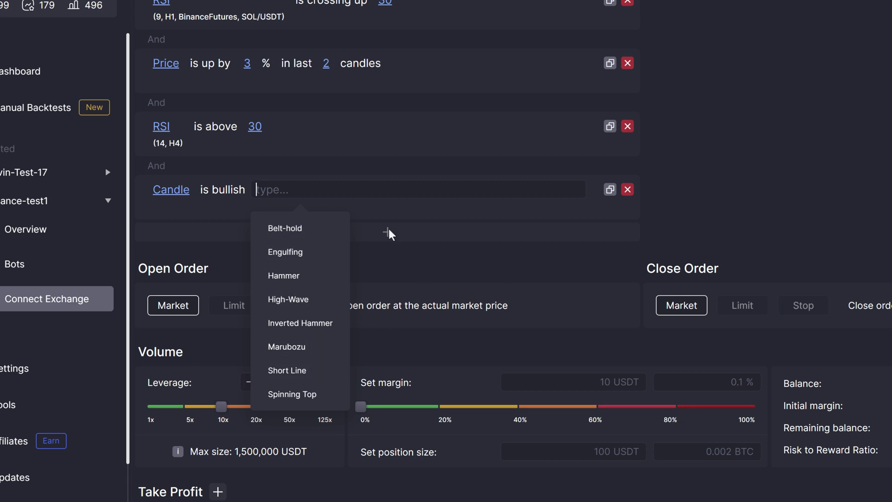
{"action": "left_click", "coordinate": [176, 188]}
{"action": "left_click", "coordinate": [293, 343]}
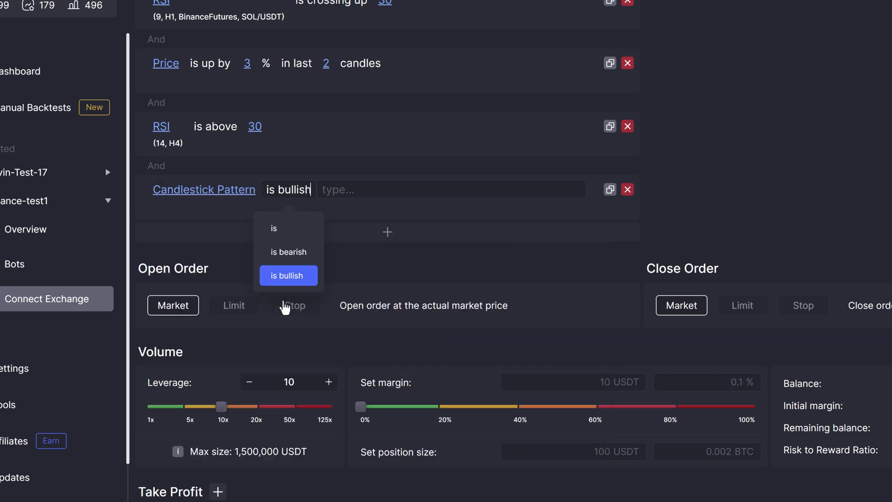
{"action": "left_click", "coordinate": [301, 254]}
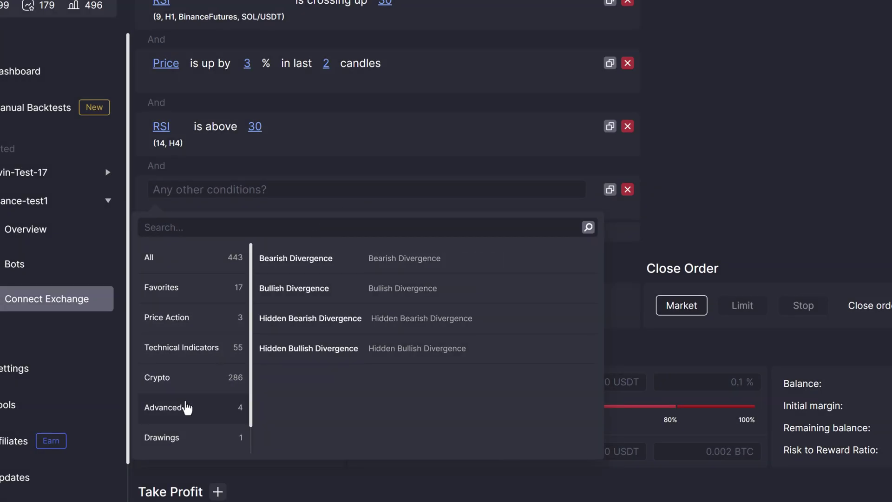
Set the fifth condition to Bearish Divergence (60, 3, 1) between Price and RSI (14).
{"action": "left_click", "coordinate": [437, 275]}
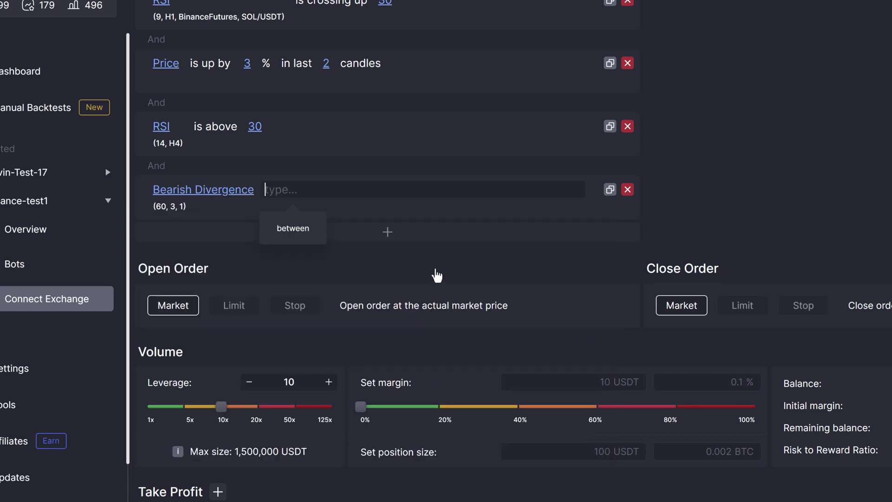
{"action": "left_click", "coordinate": [289, 233]}
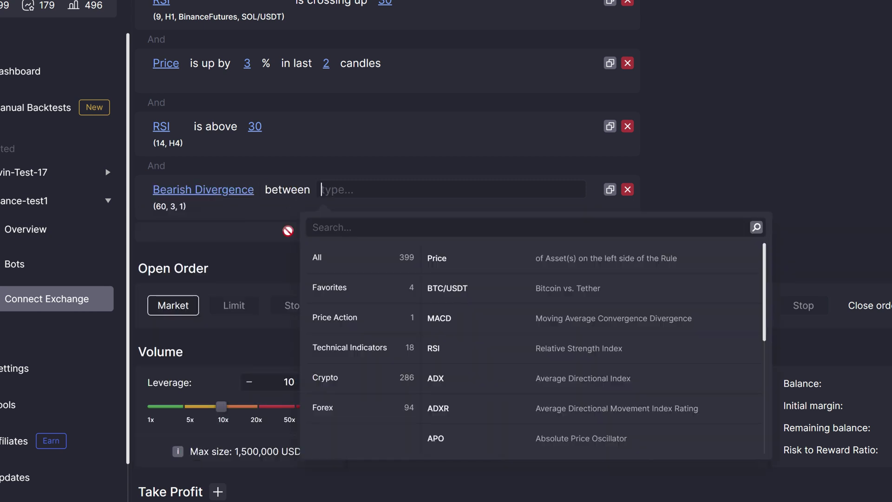
{"action": "left_click", "coordinate": [453, 263]}
{"action": "key", "text": "Tab"}
{"action": "type", "text": "rsi"}
{"action": "left_click", "coordinate": [512, 263]}
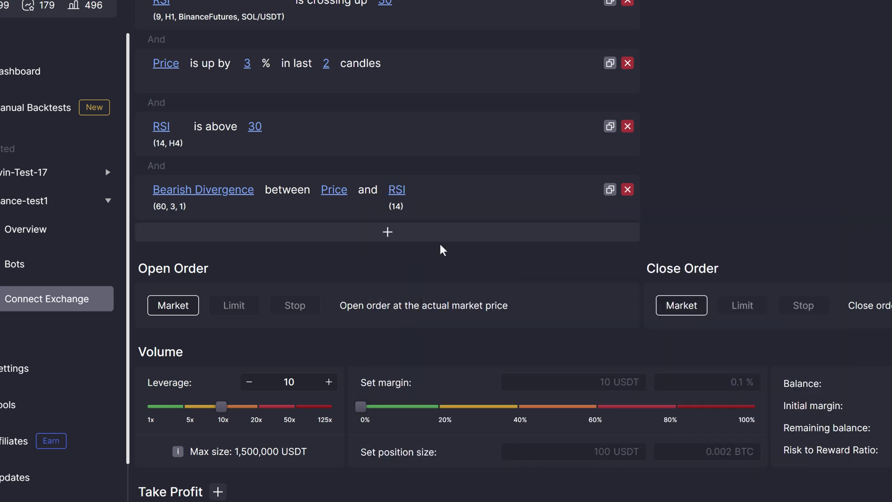
Add a sixth condition: Bullish Divergence between MACD and RSI.
{"action": "left_click", "coordinate": [366, 239]}
{"action": "left_click", "coordinate": [314, 252]}
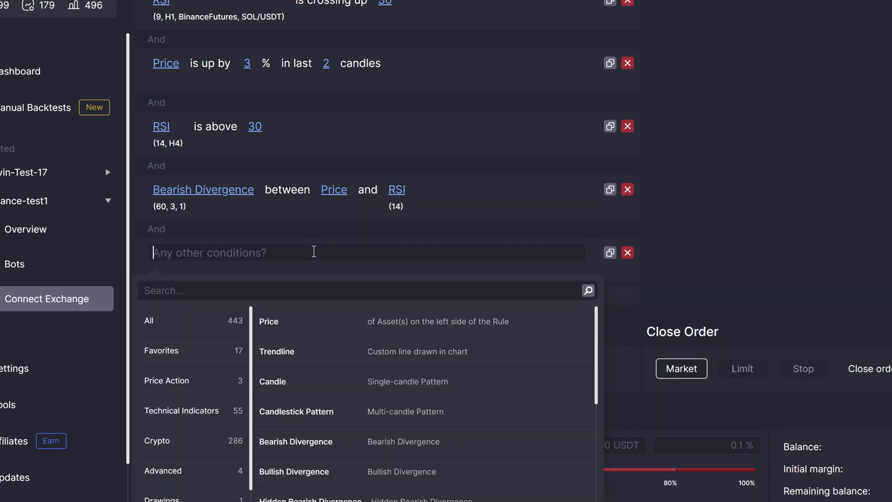
{"action": "type", "text": "diver"}
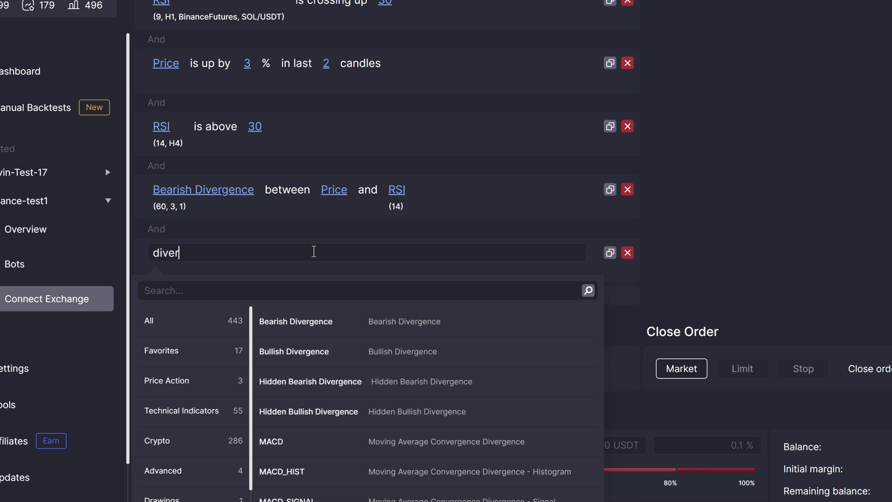
{"action": "left_click", "coordinate": [327, 351]}
{"action": "left_click", "coordinate": [296, 300]}
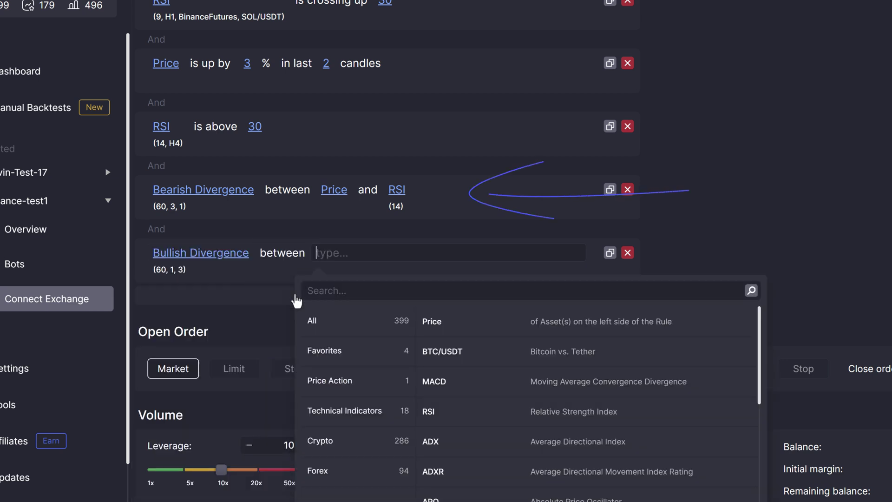
{"action": "left_click", "coordinate": [456, 385]}
{"action": "left_click", "coordinate": [394, 304]}
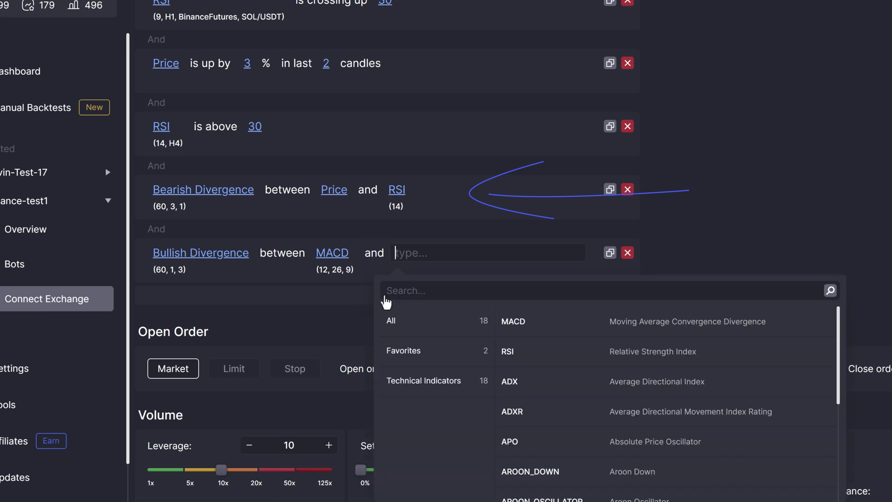
{"action": "left_click", "coordinate": [573, 355]}
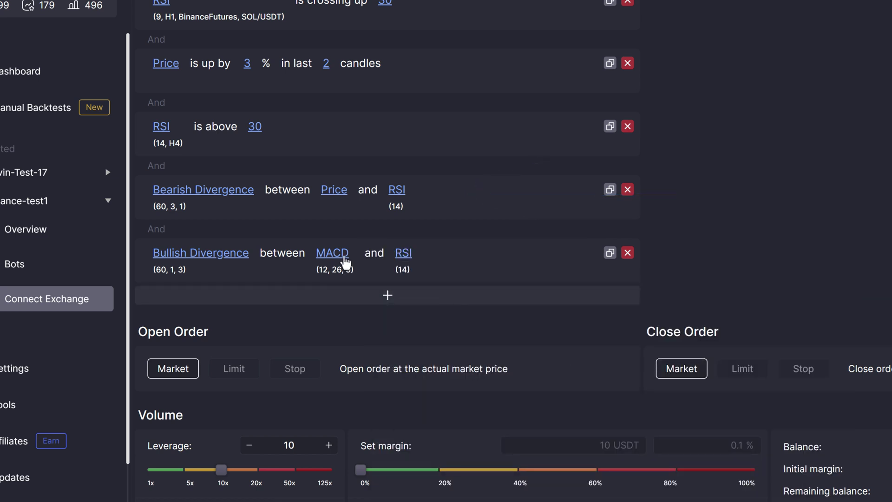
Check the MACD parameters and keep them at 12, 26, 9.
{"action": "left_click", "coordinate": [323, 253]}
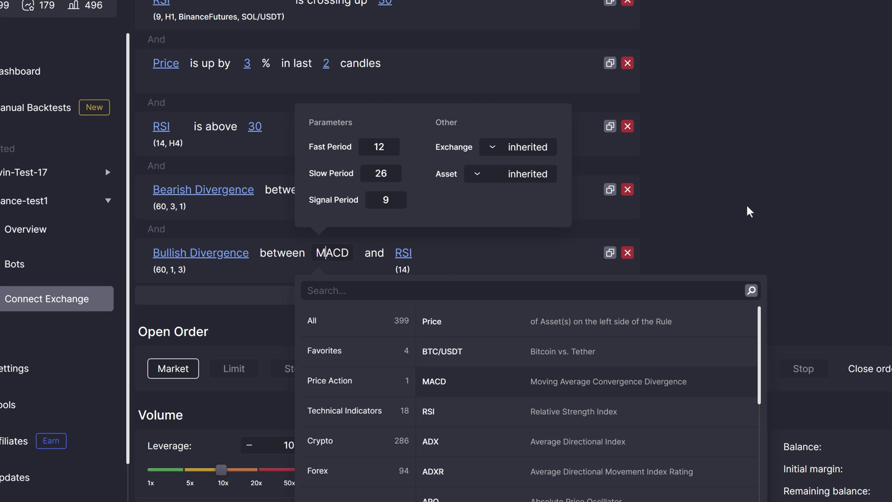
{"action": "left_click", "coordinate": [530, 179]}
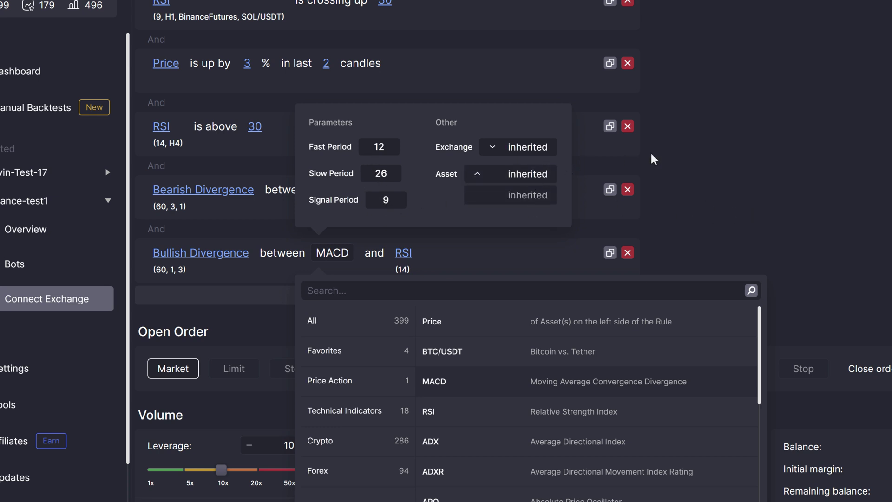
{"action": "left_click", "coordinate": [729, 155]}
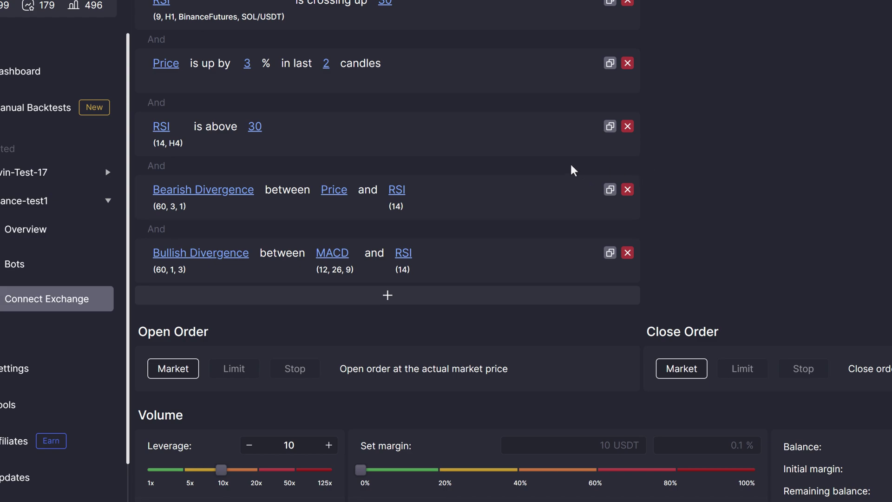
{"action": "scroll", "coordinate": [564, 161], "scroll_direction": "up", "scroll_amount": 1}
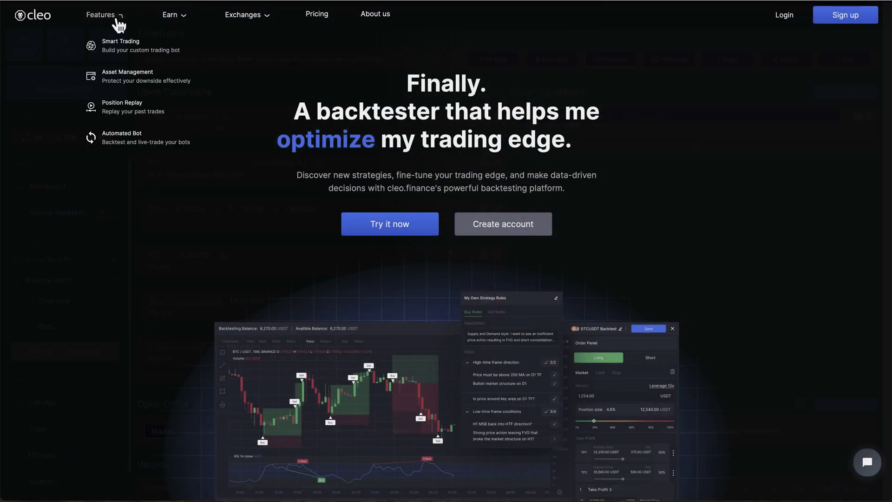
{"action": "scroll", "coordinate": [146, 136], "scroll_direction": "down", "scroll_amount": 15}
View the Candlestick Patterns and VWAP condition examples on the Cleo website.
{"action": "scroll", "coordinate": [152, 166], "scroll_direction": "down", "scroll_amount": 3}
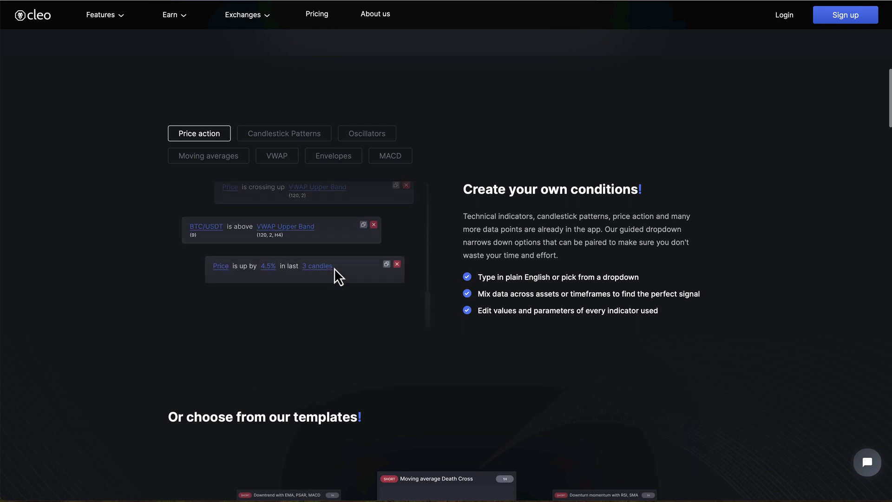
{"action": "left_click", "coordinate": [289, 140]}
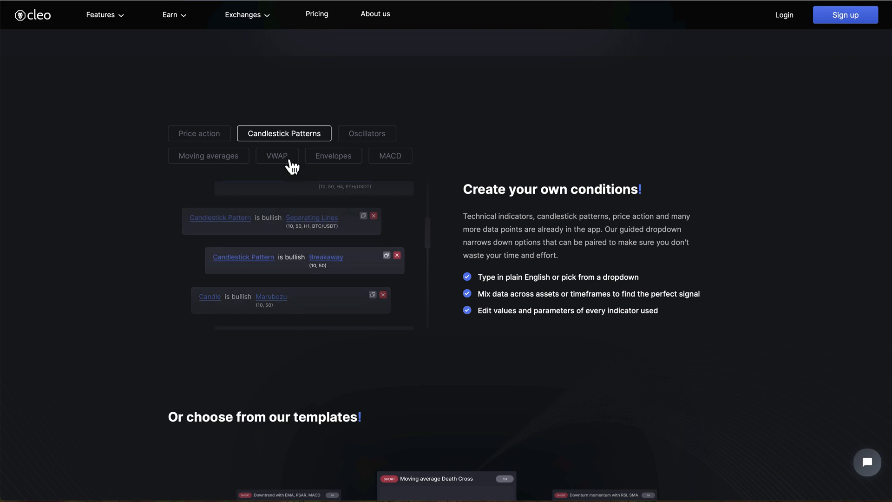
{"action": "left_click", "coordinate": [289, 159]}
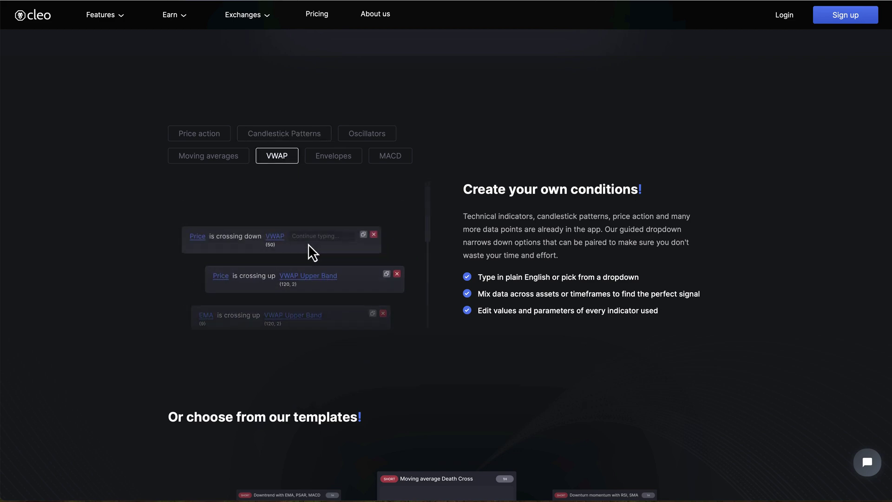
Open the Pricing page and scroll through the Compare Plans table.
{"action": "left_click", "coordinate": [317, 14]}
{"action": "scroll", "coordinate": [136, 247], "scroll_direction": "down", "scroll_amount": 10}
{"action": "scroll", "coordinate": [135, 247], "scroll_direction": "down", "scroll_amount": 10}
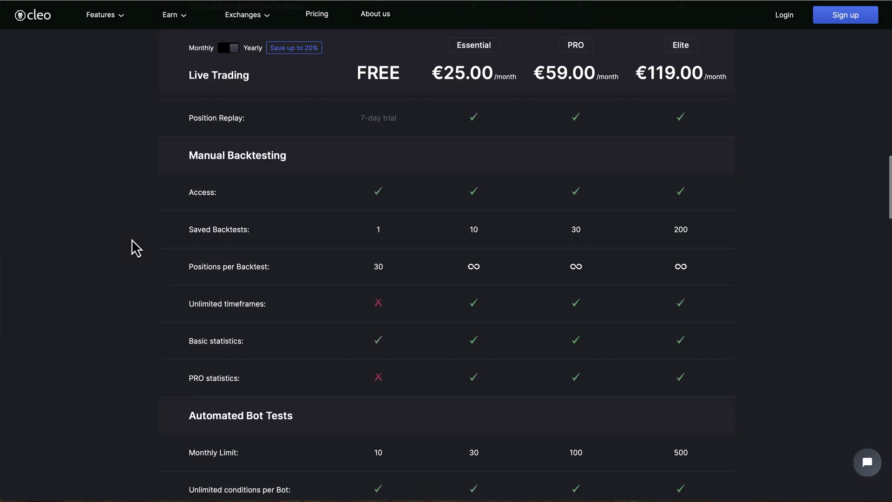
{"action": "scroll", "coordinate": [311, 367], "scroll_direction": "down", "scroll_amount": 2}
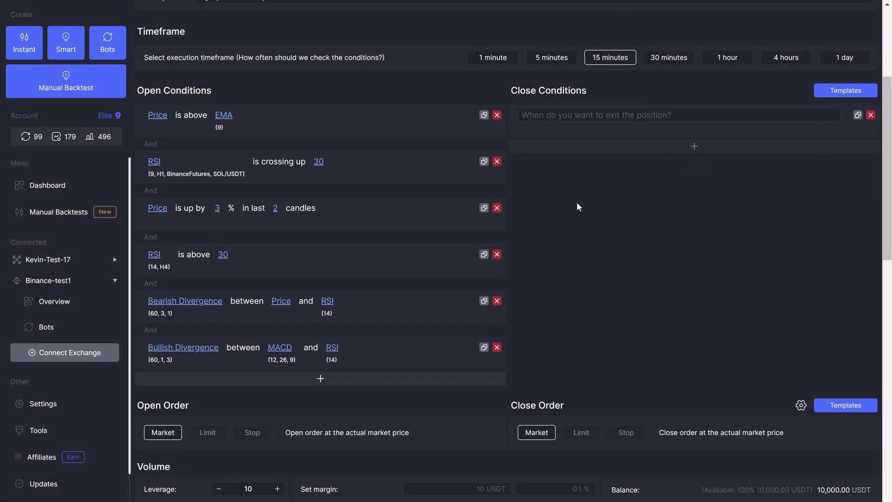
{"action": "scroll", "coordinate": [577, 206], "scroll_direction": "down", "scroll_amount": 6}
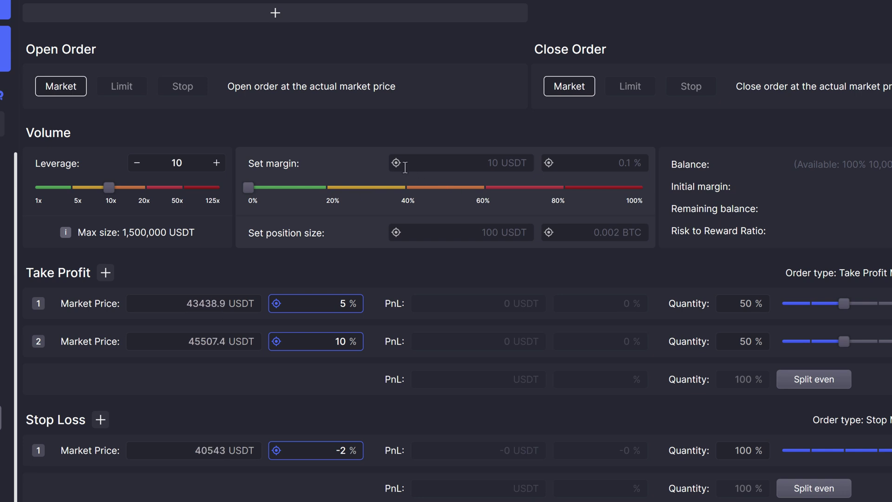
Enter a 100 USDT margin and set leverage to 10x, checking the position size.
{"action": "left_click", "coordinate": [488, 232]}
{"action": "left_click", "coordinate": [550, 237]}
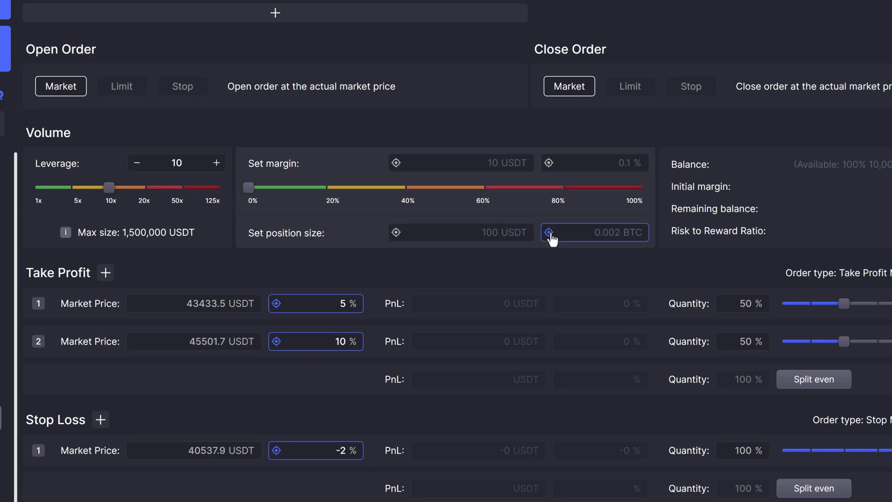
{"action": "left_click", "coordinate": [405, 163]}
{"action": "type", "text": "100 USDT"}
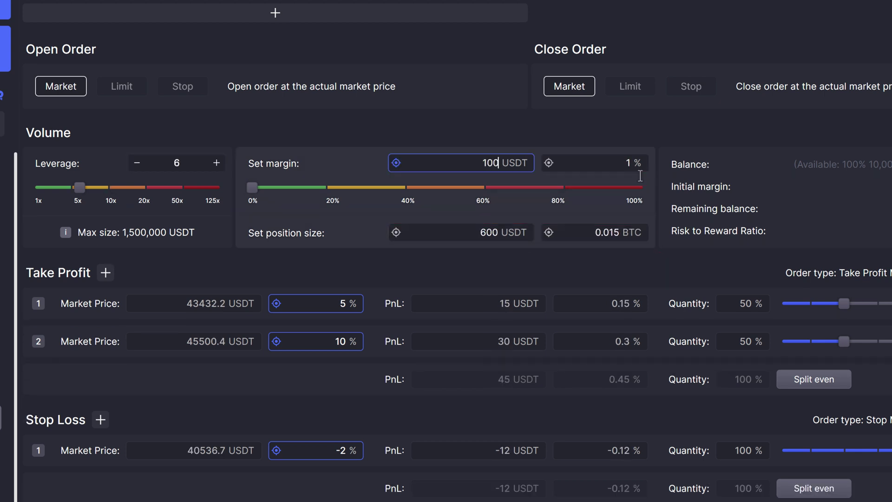
{"action": "left_click", "coordinate": [218, 163]}
{"action": "left_click", "coordinate": [217, 163]}
{"action": "left_click", "coordinate": [217, 163]}
{"action": "left_click", "coordinate": [217, 163]}
{"action": "left_click", "coordinate": [217, 163]}
{"action": "left_click", "coordinate": [217, 163]}
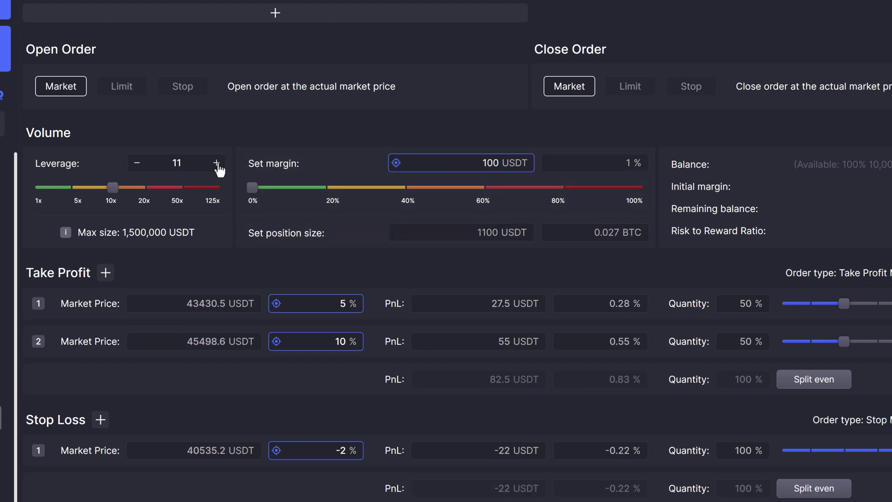
{"action": "left_click", "coordinate": [136, 163]}
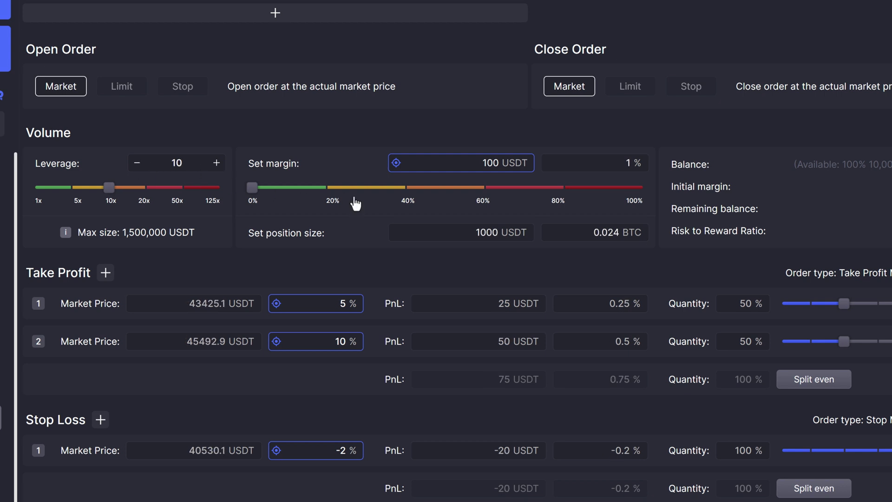
{"action": "left_click", "coordinate": [549, 233]}
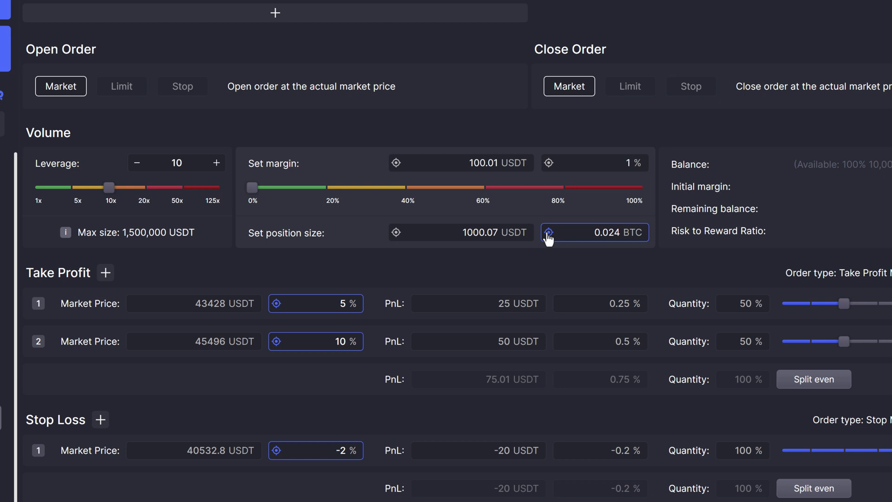
{"action": "left_click", "coordinate": [548, 166]}
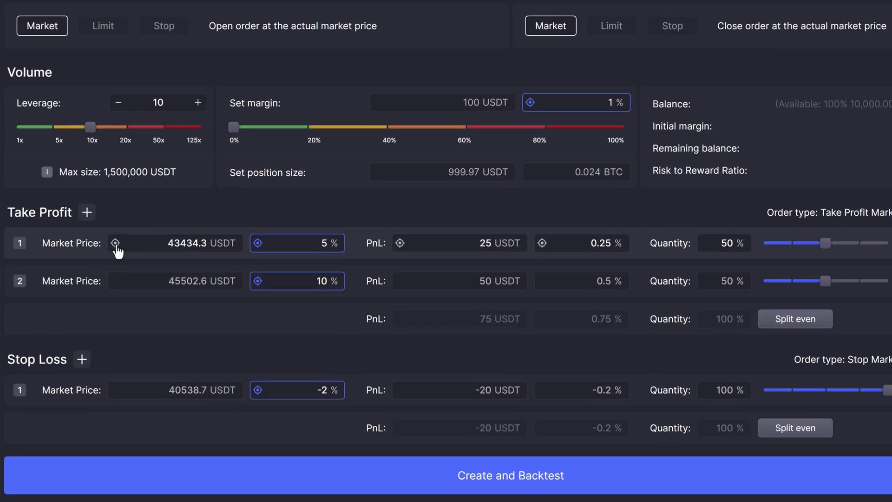
Change the second take profit from 10% to 3%.
{"action": "left_click", "coordinate": [116, 246]}
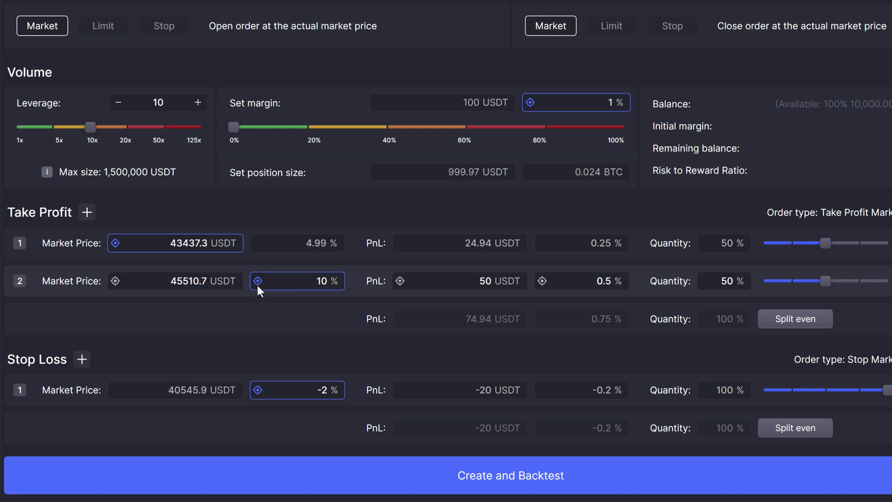
{"action": "double_click", "coordinate": [292, 281]}
{"action": "type", "text": "3"}
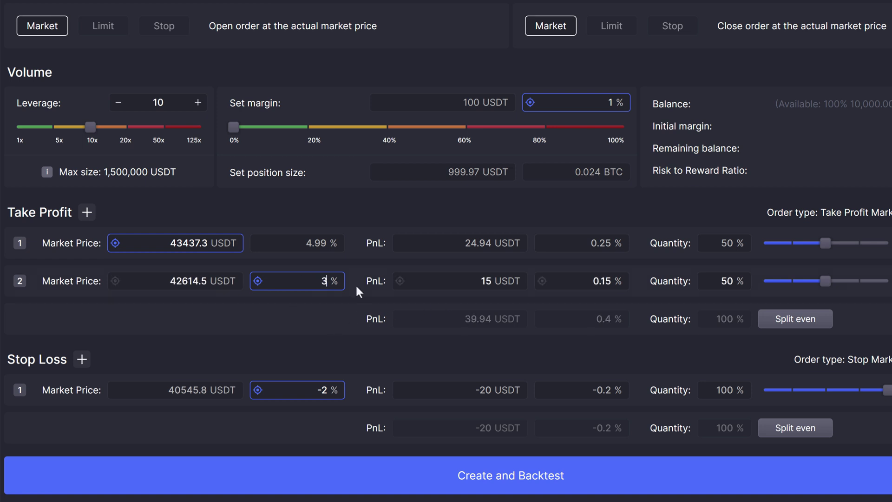
Set the first take profit to a 500 USDT profit target.
{"action": "left_click", "coordinate": [400, 243]}
{"action": "key", "text": "ctrl+a"}
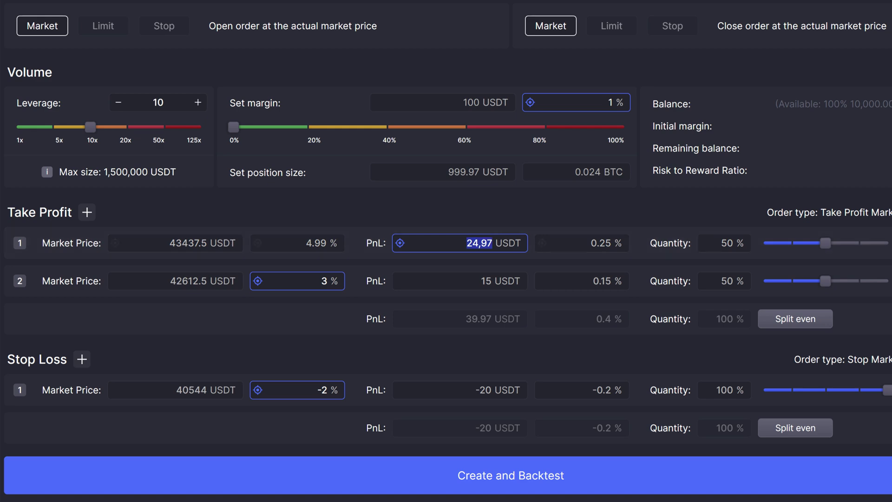
{"action": "type", "text": "500"}
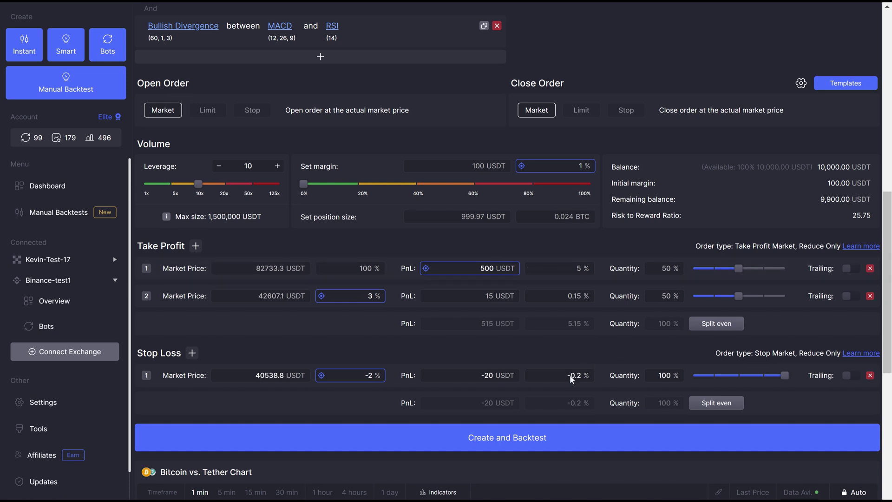
{"action": "scroll", "coordinate": [547, 349], "scroll_direction": "down", "scroll_amount": 1}
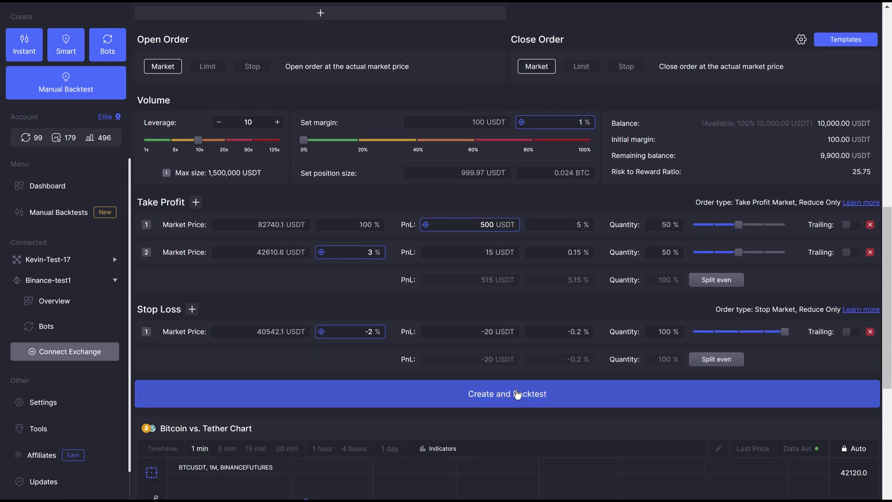
Review the bot summary and create the bot.
{"action": "left_click", "coordinate": [481, 394]}
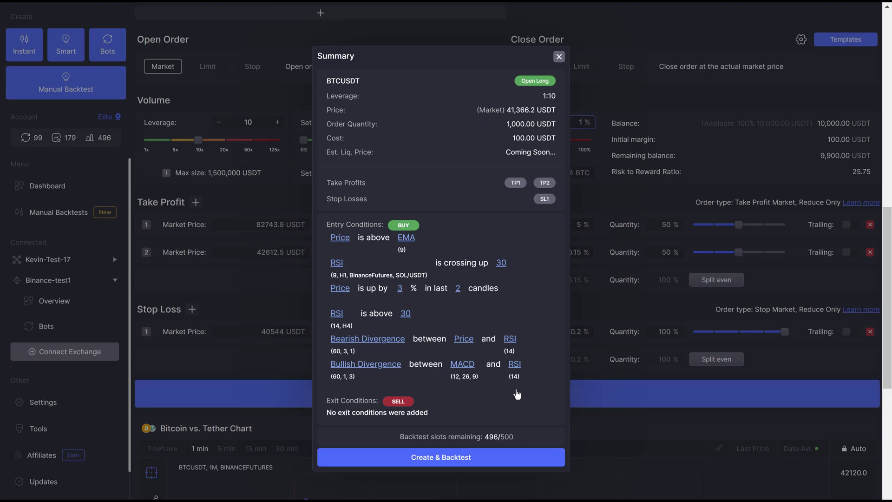
{"action": "left_click", "coordinate": [483, 462]}
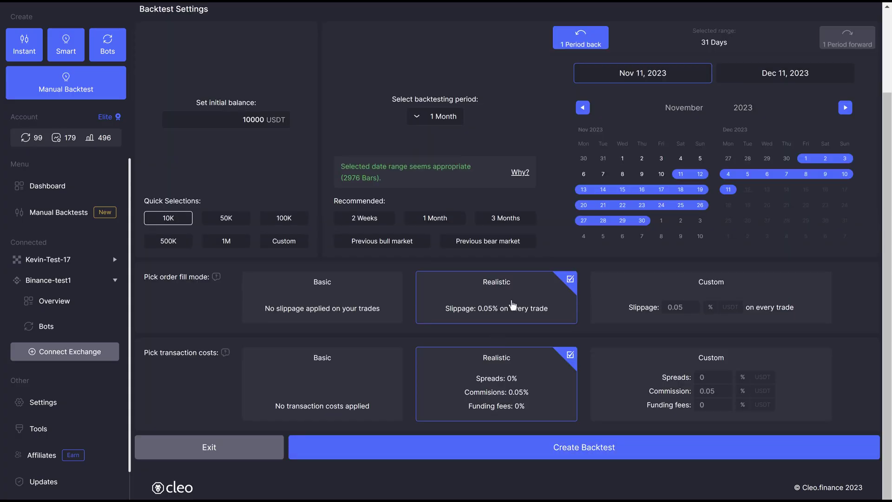
{"action": "scroll", "coordinate": [411, 150], "scroll_direction": "up", "scroll_amount": 2}
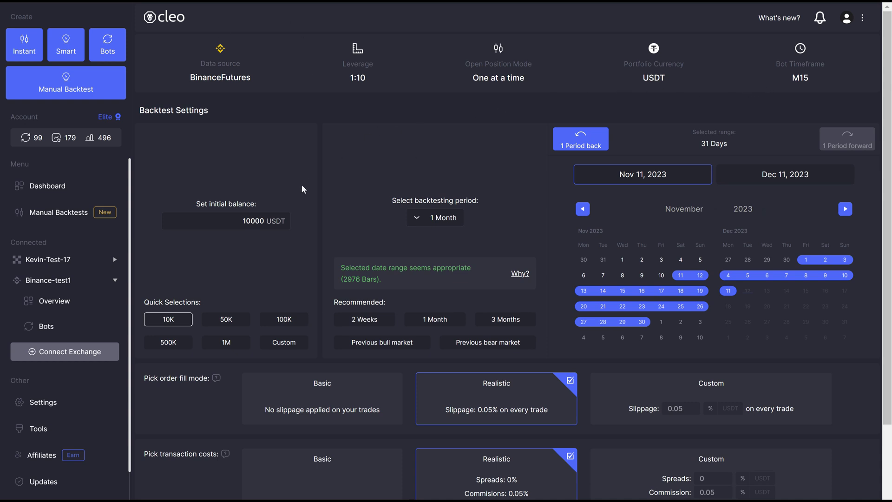
Launch a backtest with 100,000 USDT balance, 1 Year period and no slippage.
{"action": "left_click", "coordinate": [283, 320]}
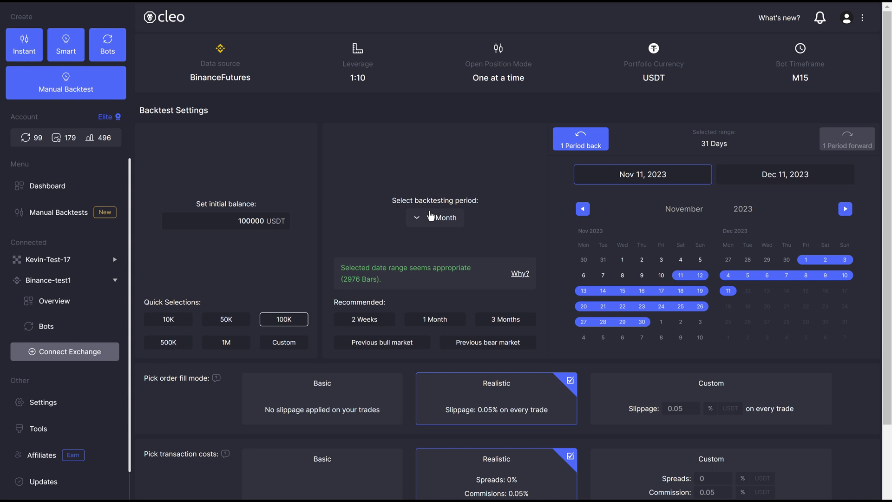
{"action": "left_click", "coordinate": [420, 218]}
{"action": "scroll", "coordinate": [440, 305], "scroll_direction": "down", "scroll_amount": 3}
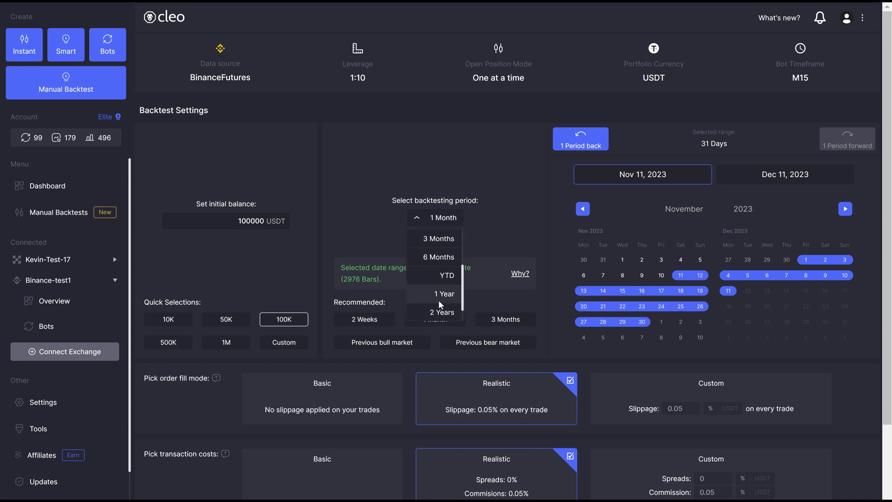
{"action": "left_click", "coordinate": [436, 294]}
{"action": "scroll", "coordinate": [556, 202], "scroll_direction": "down", "scroll_amount": 2}
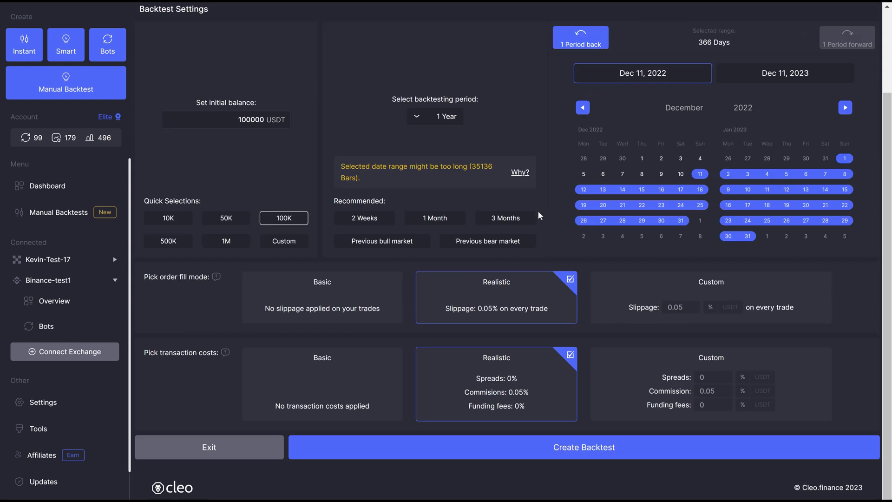
{"action": "left_click", "coordinate": [369, 294]}
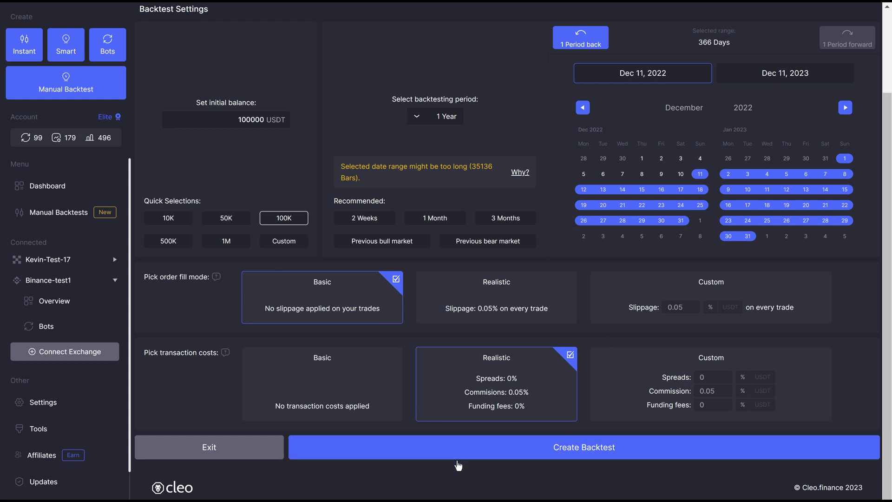
{"action": "left_click", "coordinate": [478, 450]}
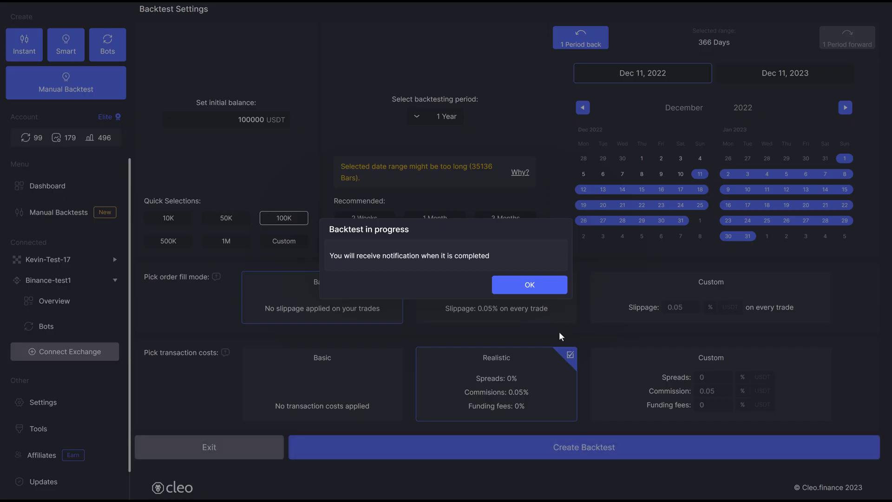
Open the finished backtest from notifications and review its 5,659.99 USDT profit and 95.45% win rate.
{"action": "left_click", "coordinate": [528, 285]}
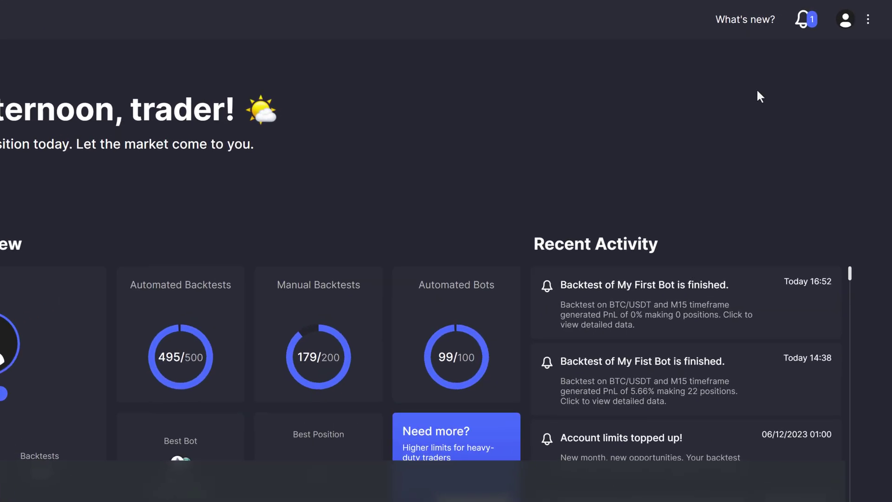
{"action": "left_click", "coordinate": [802, 20]}
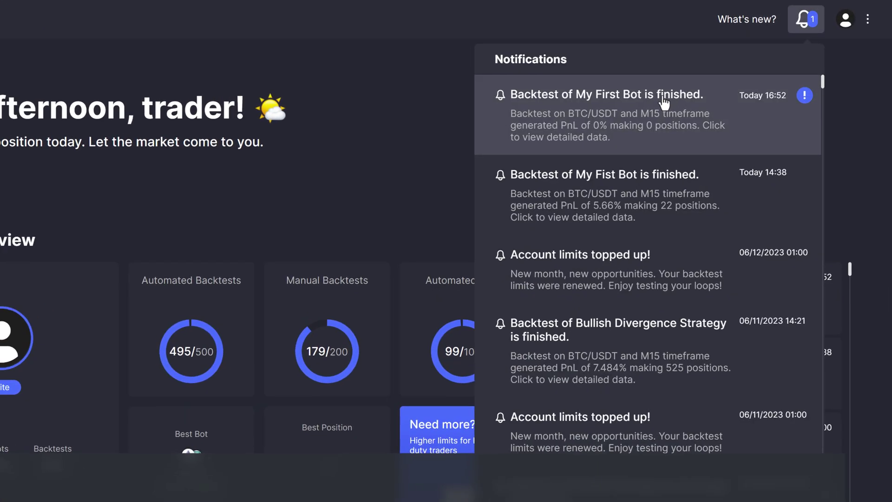
{"action": "left_click", "coordinate": [701, 90]}
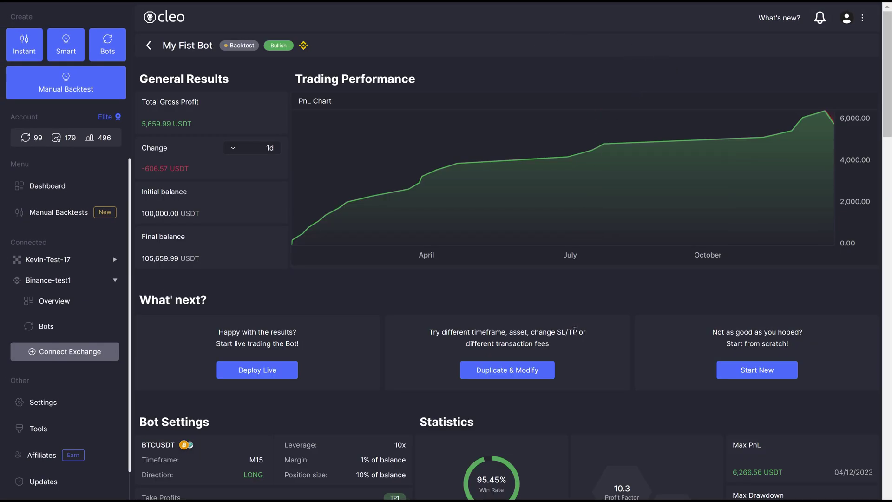
{"action": "scroll", "coordinate": [653, 350], "scroll_direction": "down", "scroll_amount": 10}
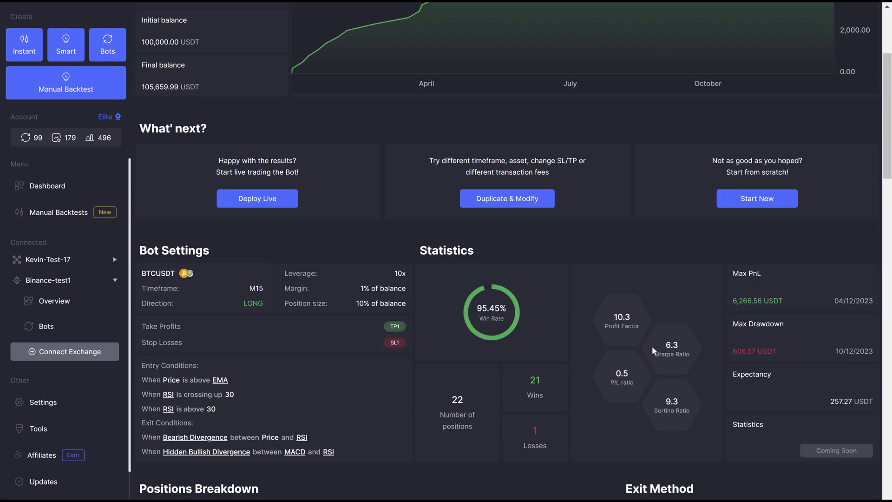
{"action": "scroll", "coordinate": [651, 346], "scroll_direction": "down", "scroll_amount": 2}
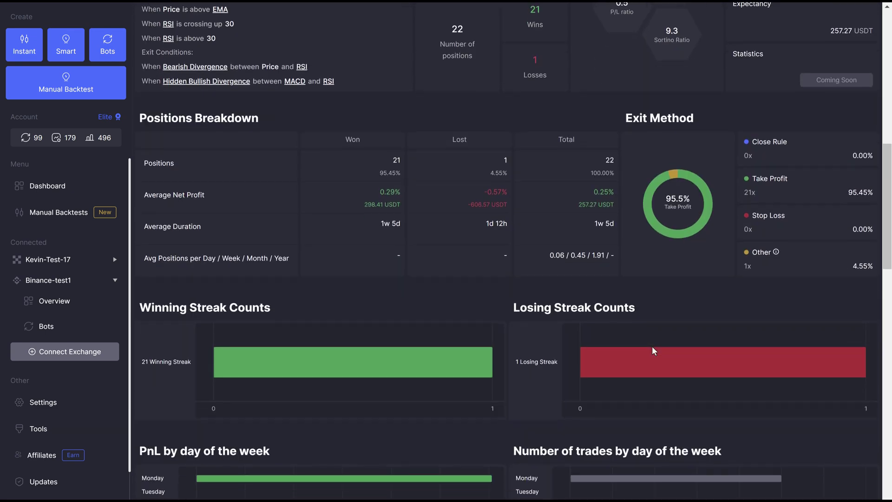
{"action": "scroll", "coordinate": [517, 350], "scroll_direction": "down", "scroll_amount": 2}
{"action": "scroll", "coordinate": [518, 355], "scroll_direction": "down", "scroll_amount": 20}
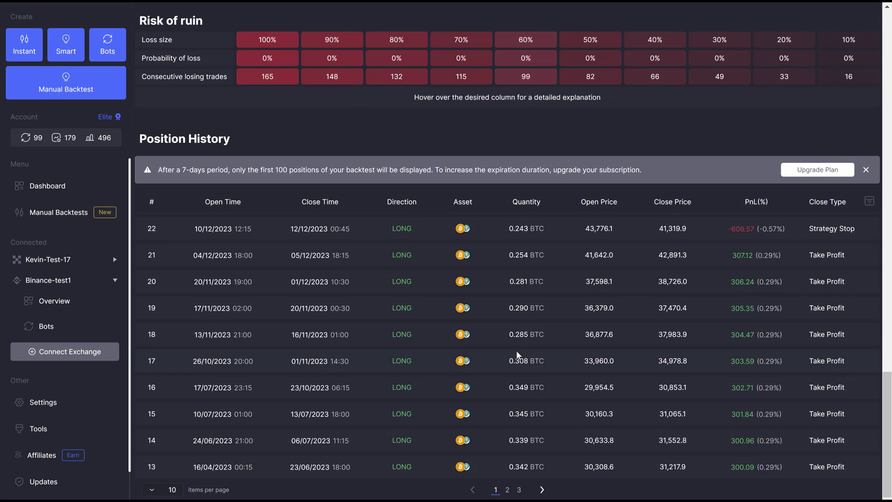
Open the 20 Nov 2023 BTC/USDT long trade and view it on 30-minute and 4-hour charts.
{"action": "left_click", "coordinate": [679, 282]}
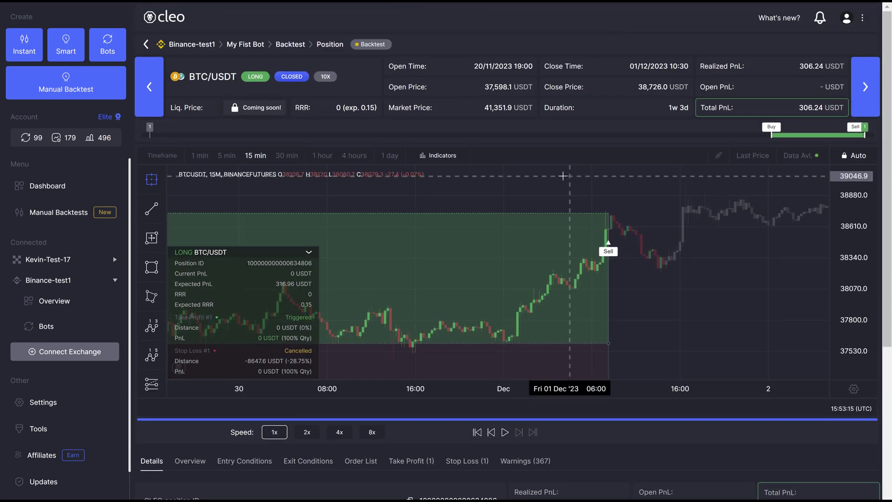
{"action": "left_click", "coordinate": [290, 159]}
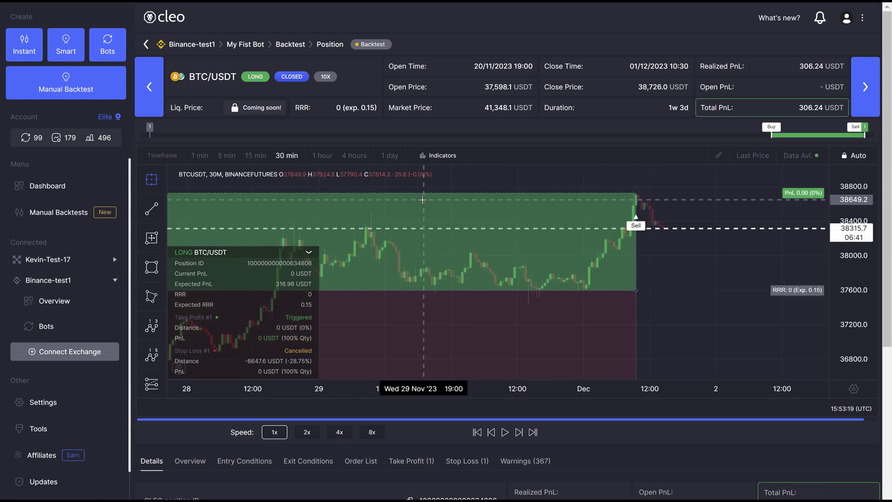
{"action": "left_click", "coordinate": [355, 157]}
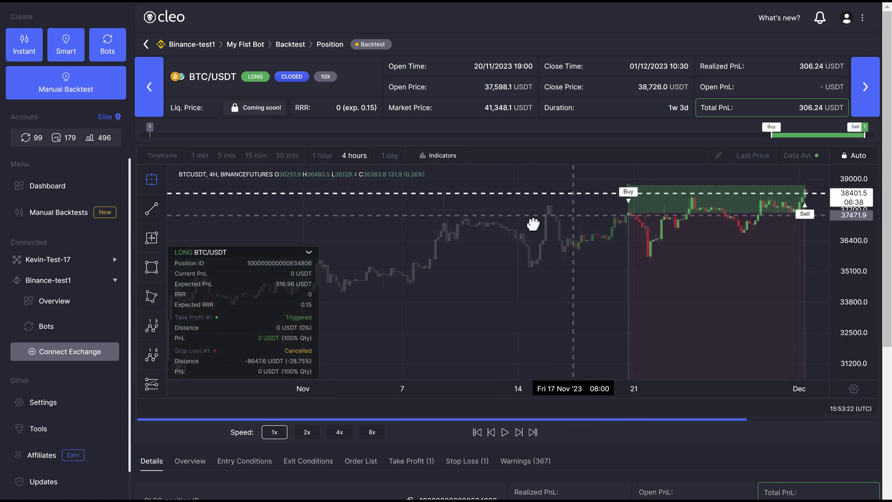